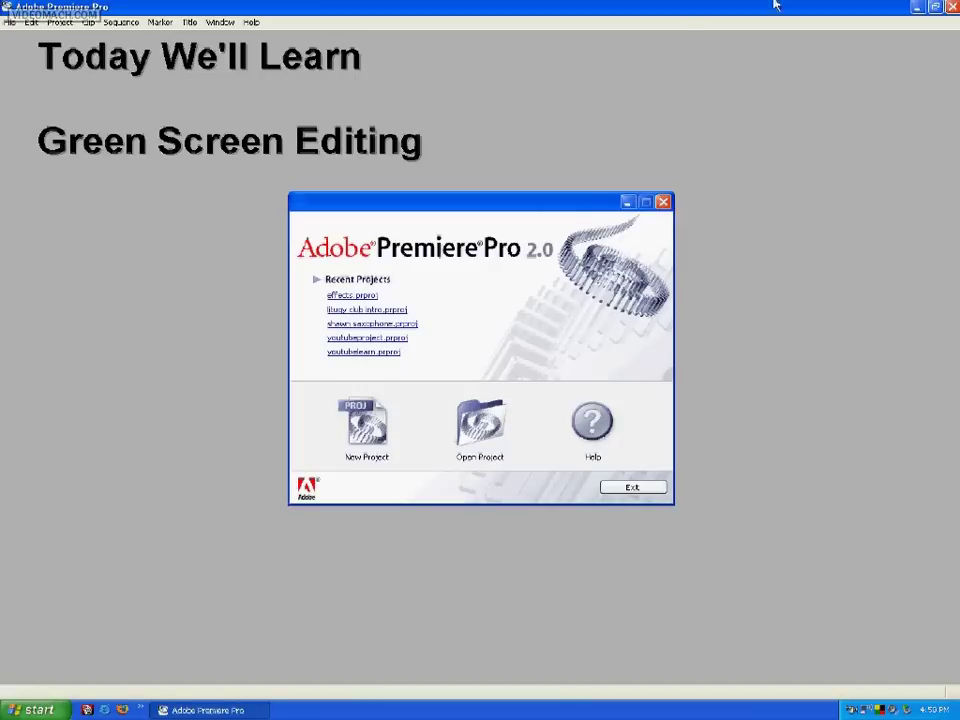
# - Open the recent project effects.prproj from the welcome screen
pyautogui.click(361, 296)
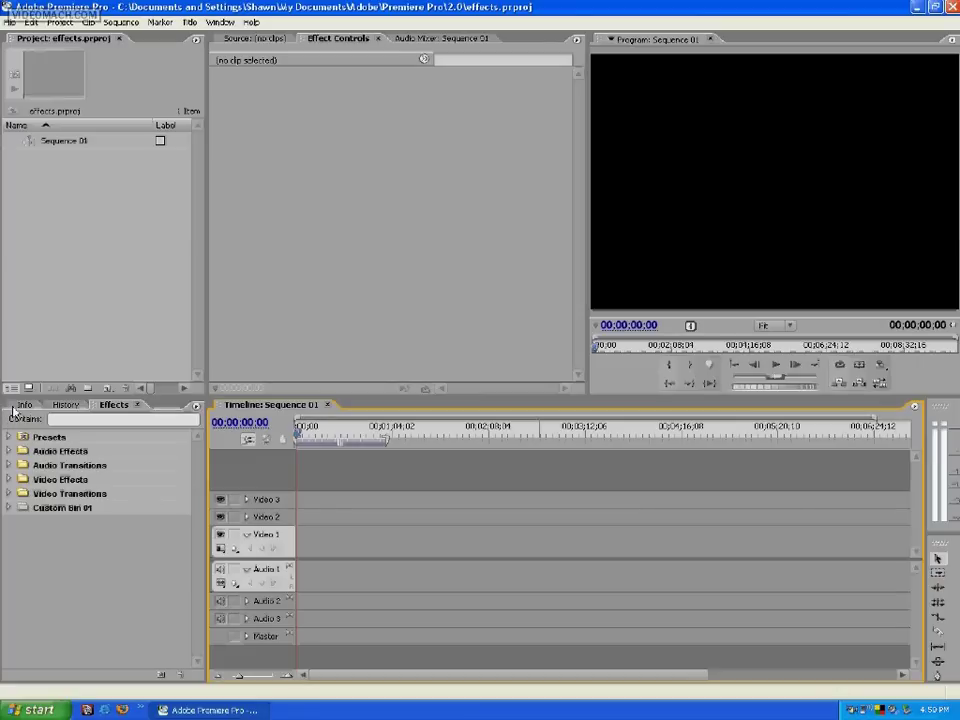
# - In the Effects panel, expand Video Effects > Keying and select Green Screen Key
pyautogui.click(9, 480)
pyautogui.scroll(-2, 96, 550)
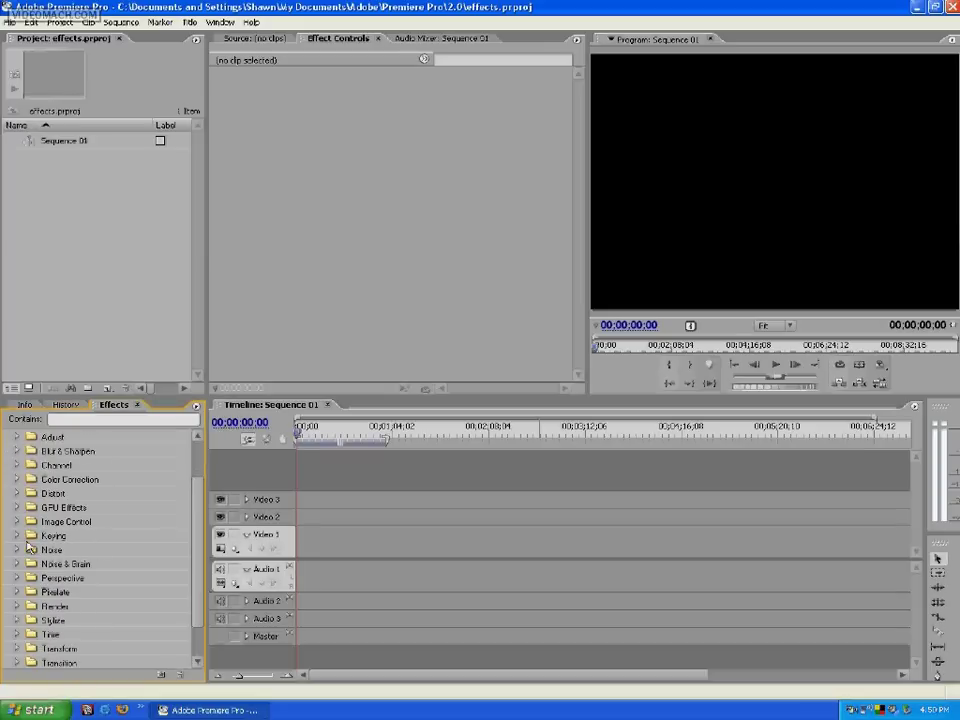
pyautogui.click(17, 537)
pyautogui.scroll(-1, 38, 551)
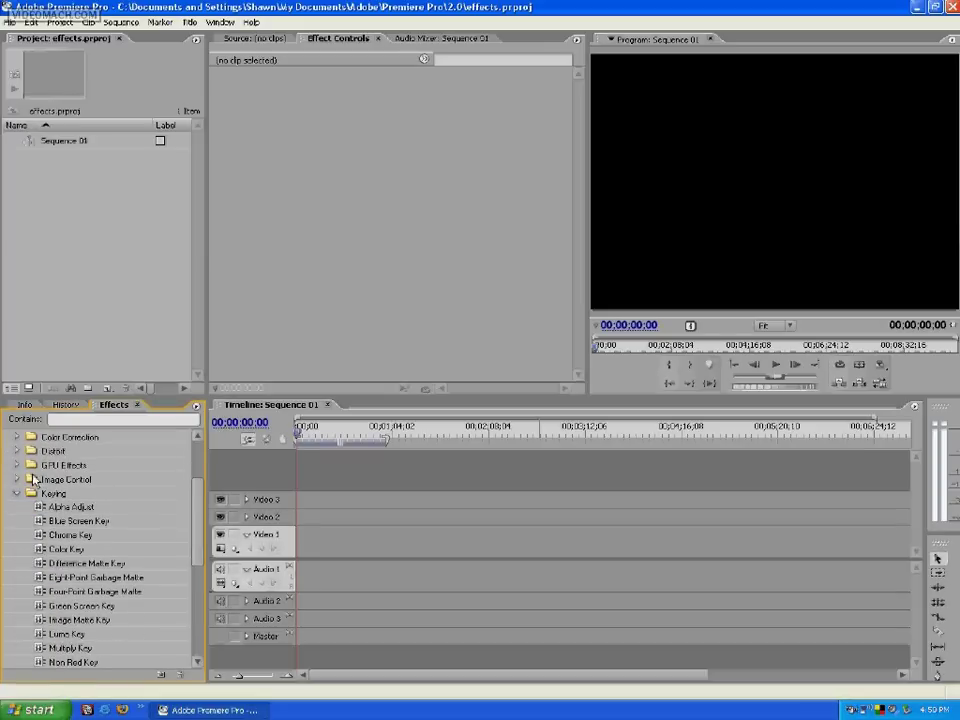
pyautogui.click(49, 496)
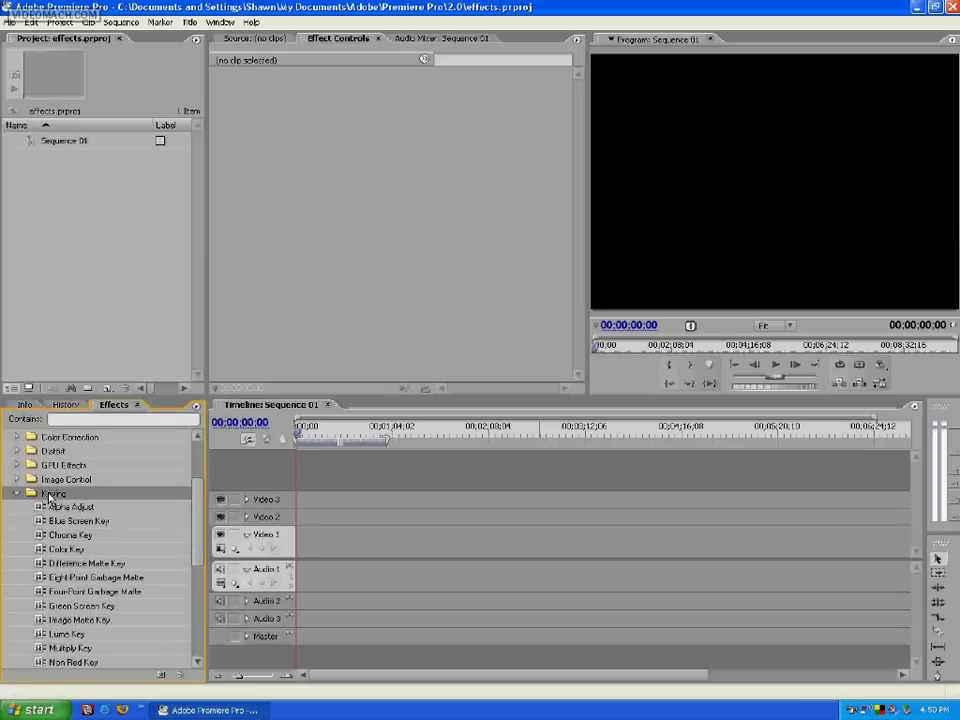
pyautogui.scroll(-1, 57, 487)
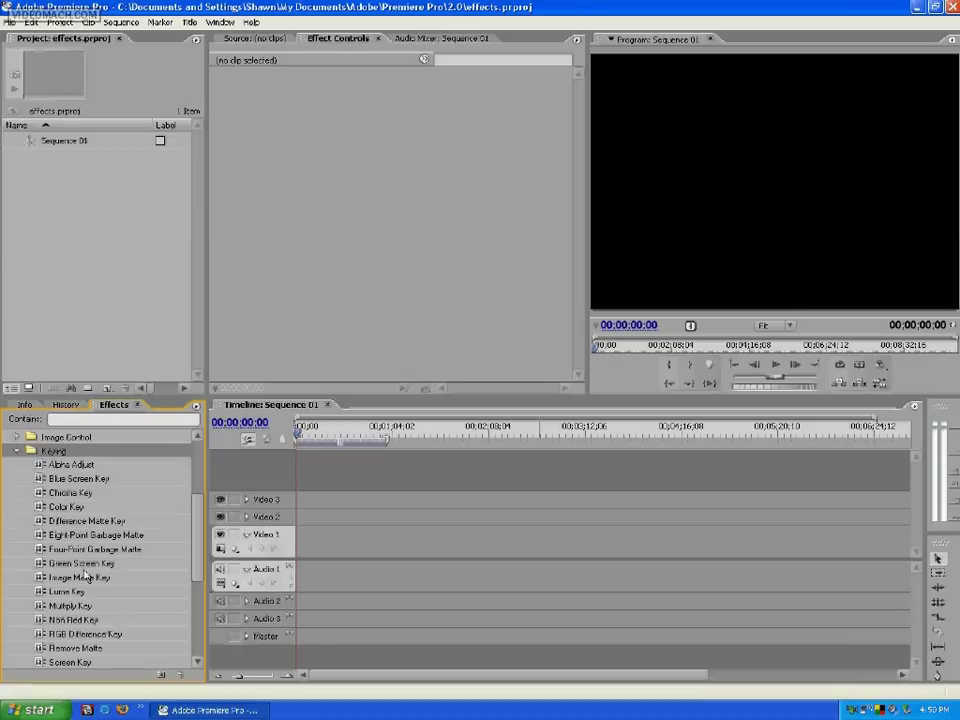
pyautogui.click(74, 564)
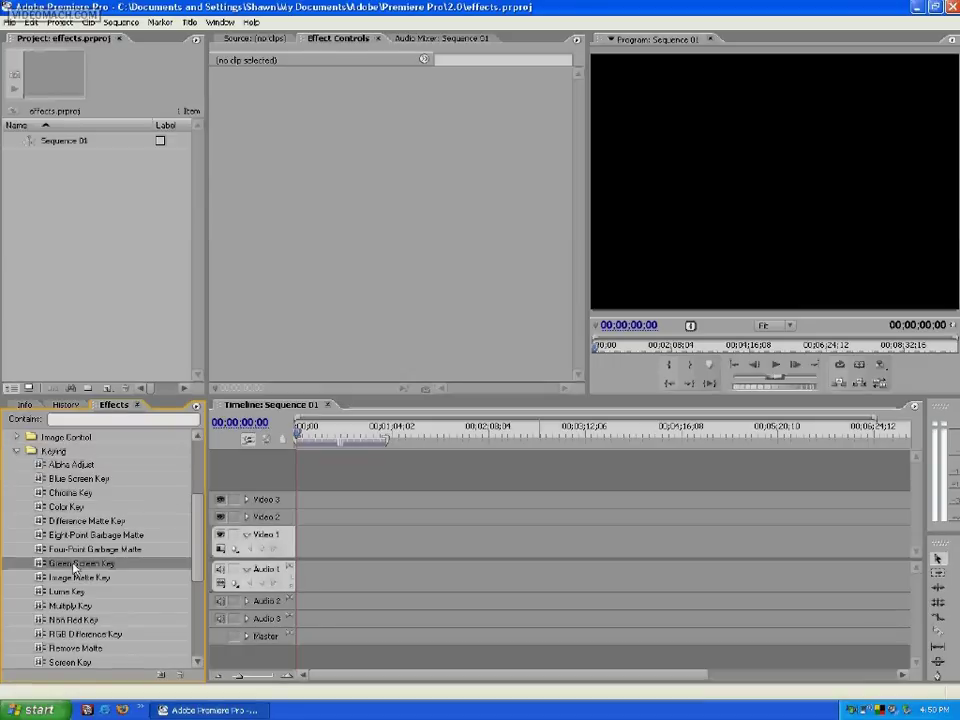
pyautogui.scroll(1, 79, 508)
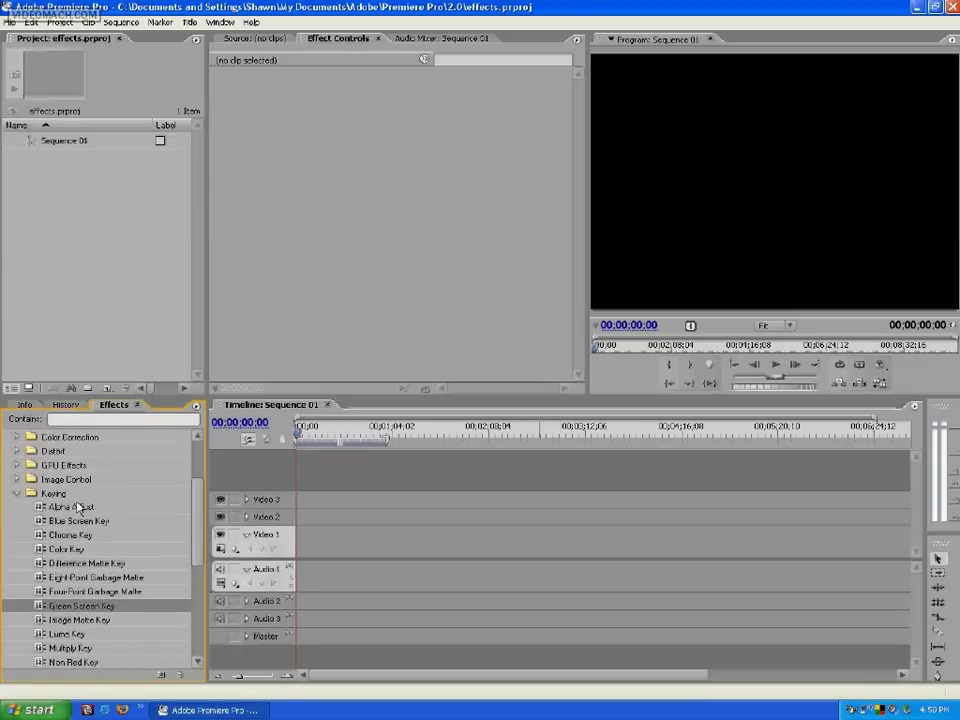
# - Import forest.avi into the project
pyautogui.click(10, 21)
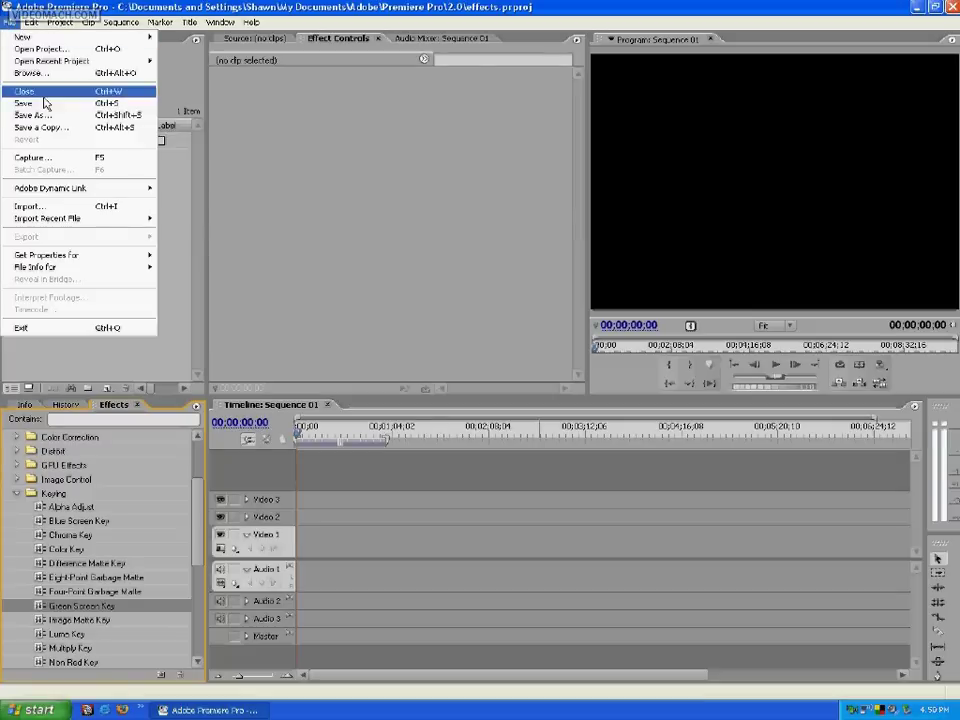
pyautogui.click(60, 206)
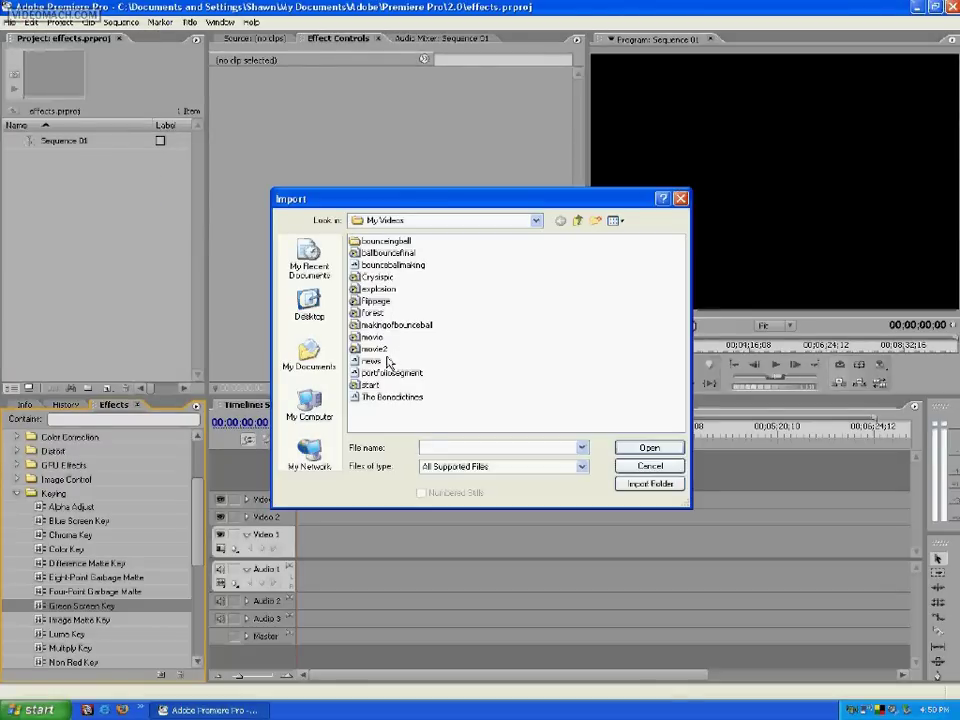
pyautogui.click(378, 316)
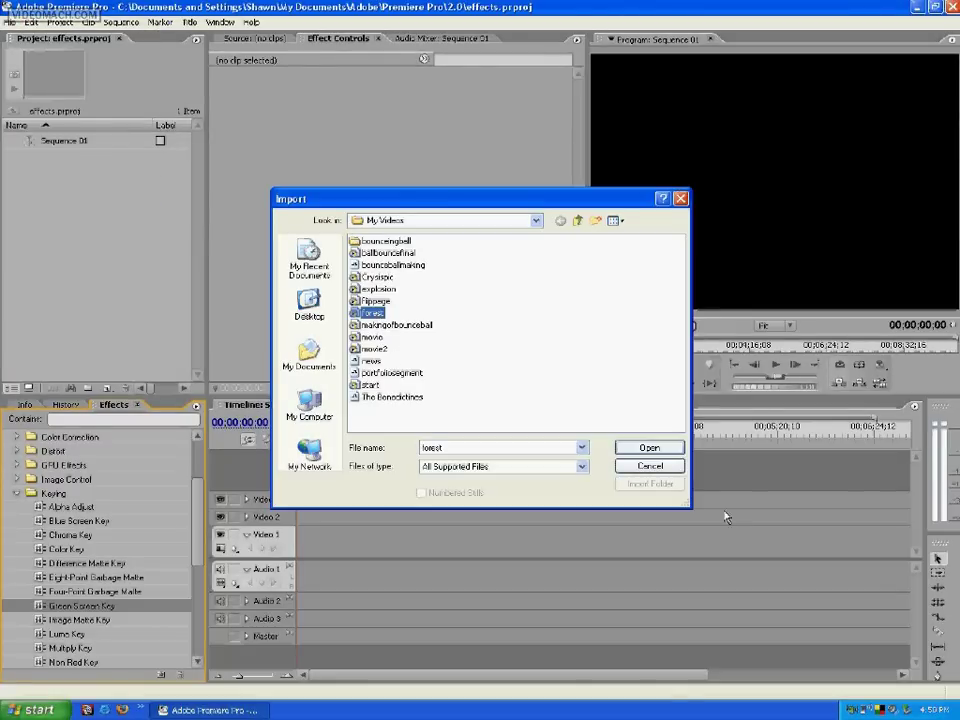
pyautogui.click(652, 449)
# - Place forest.avi at the start of Video 1, then unlink and delete its audio
pyautogui.click(60, 158)
pyautogui.moveTo(330, 427); pyautogui.dragTo(304, 545)
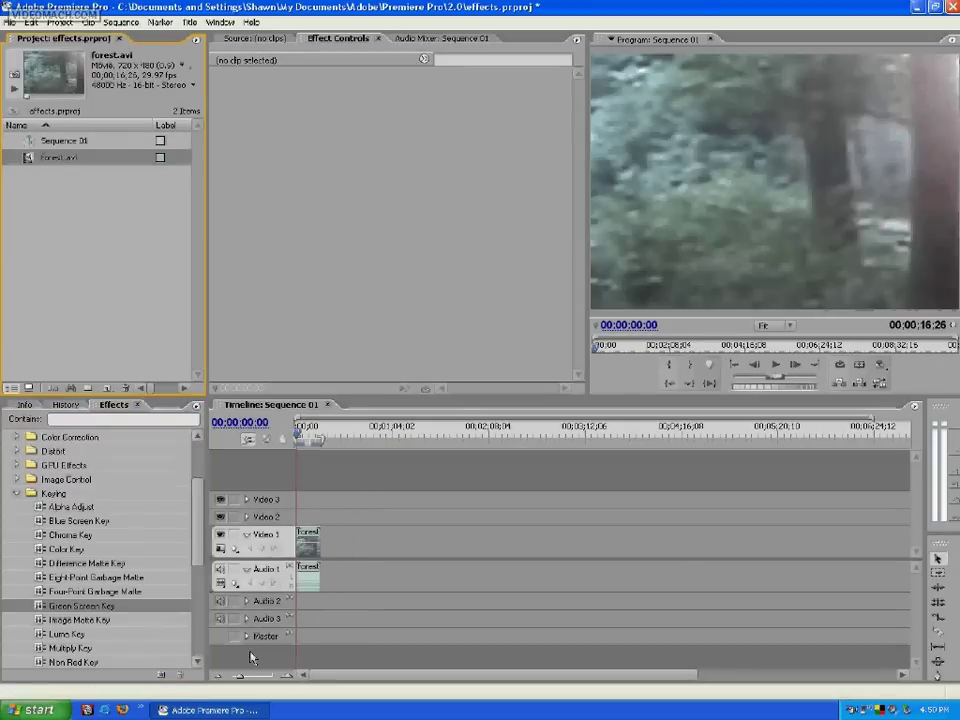
pyautogui.moveTo(241, 683); pyautogui.dragTo(252, 681)
pyautogui.rightClick(435, 562)
pyautogui.click(482, 340)
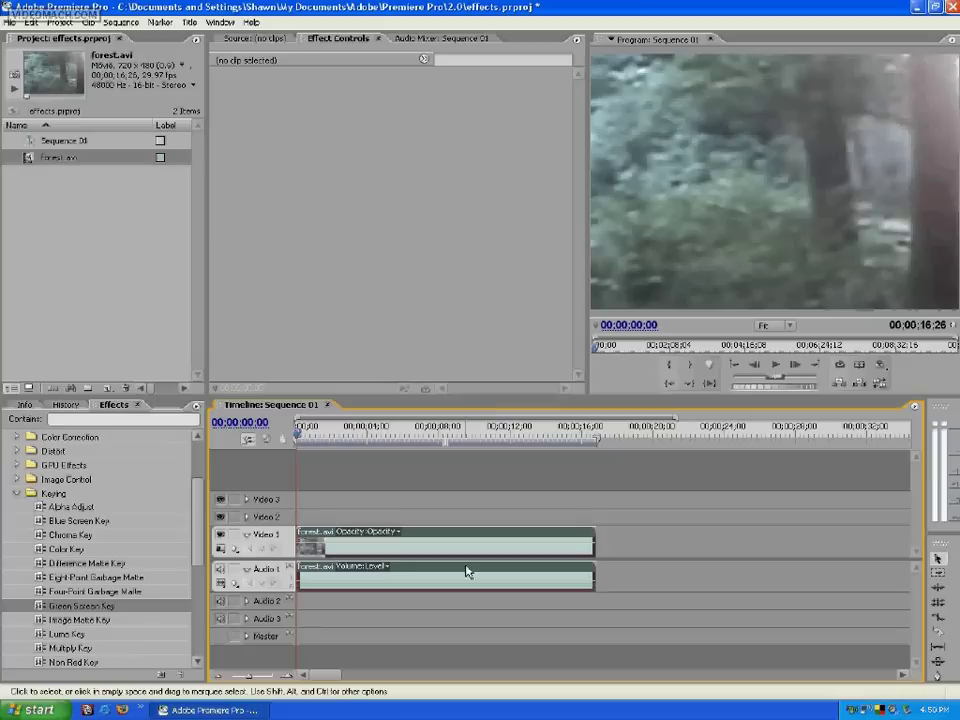
pyautogui.click(585, 578)
pyautogui.press('Delete')
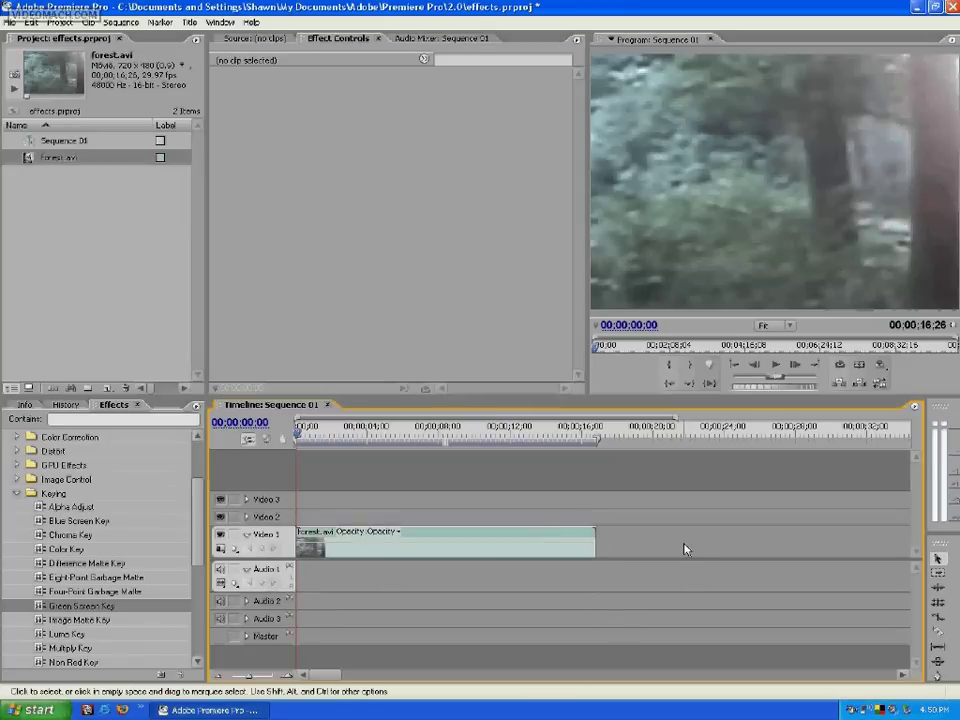
pyautogui.moveTo(300, 438); pyautogui.dragTo(312, 521)
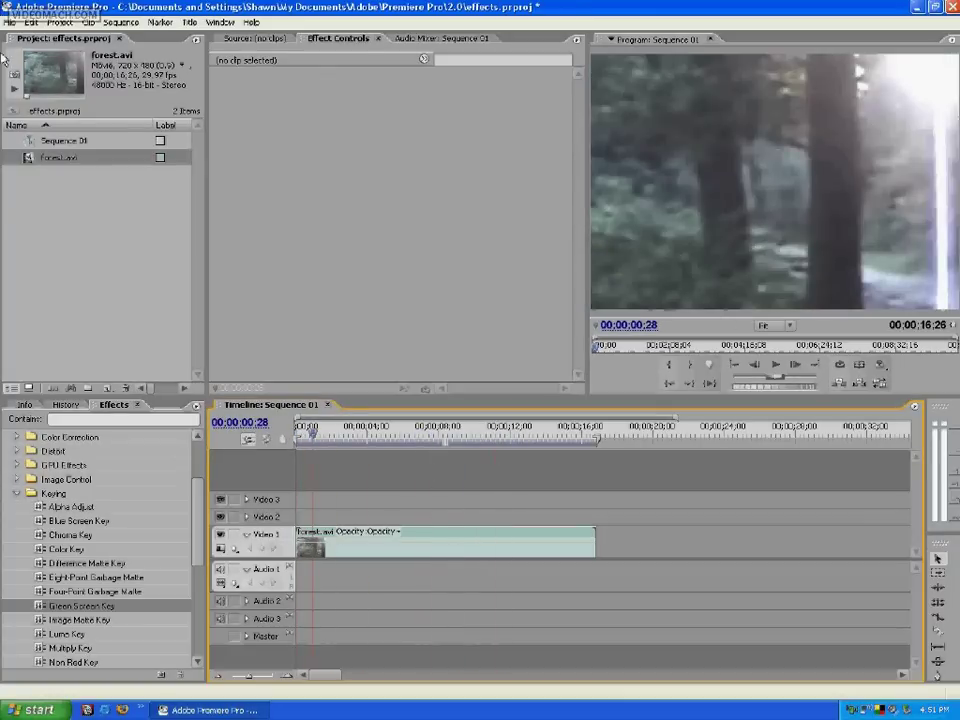
# - Import explosion.avi into the project
pyautogui.click(14, 188)
pyautogui.click(11, 22)
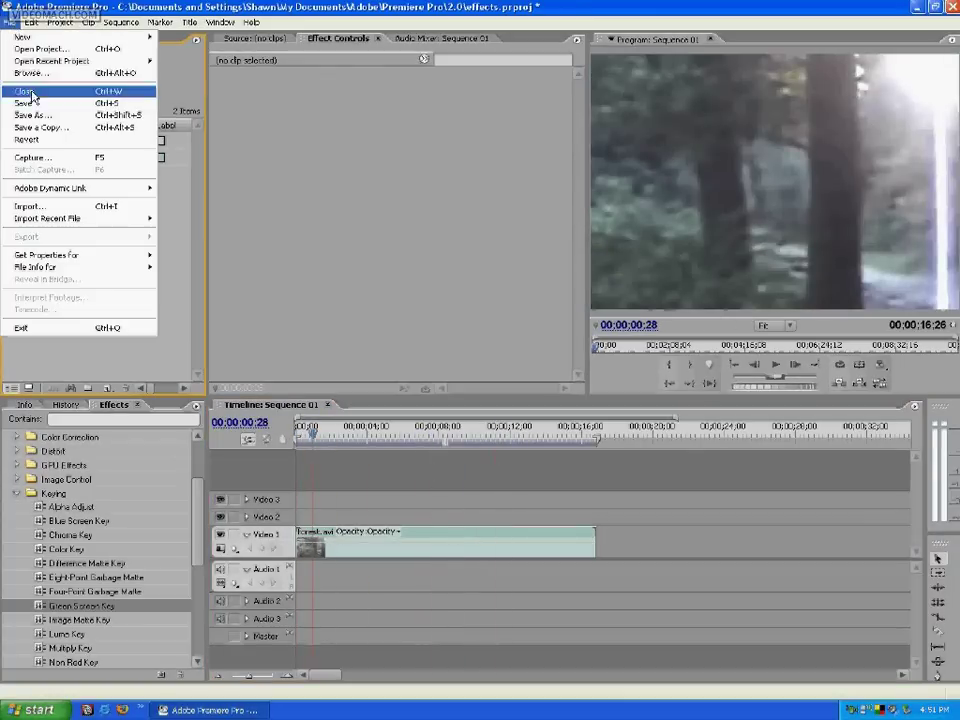
pyautogui.click(45, 206)
pyautogui.click(379, 289)
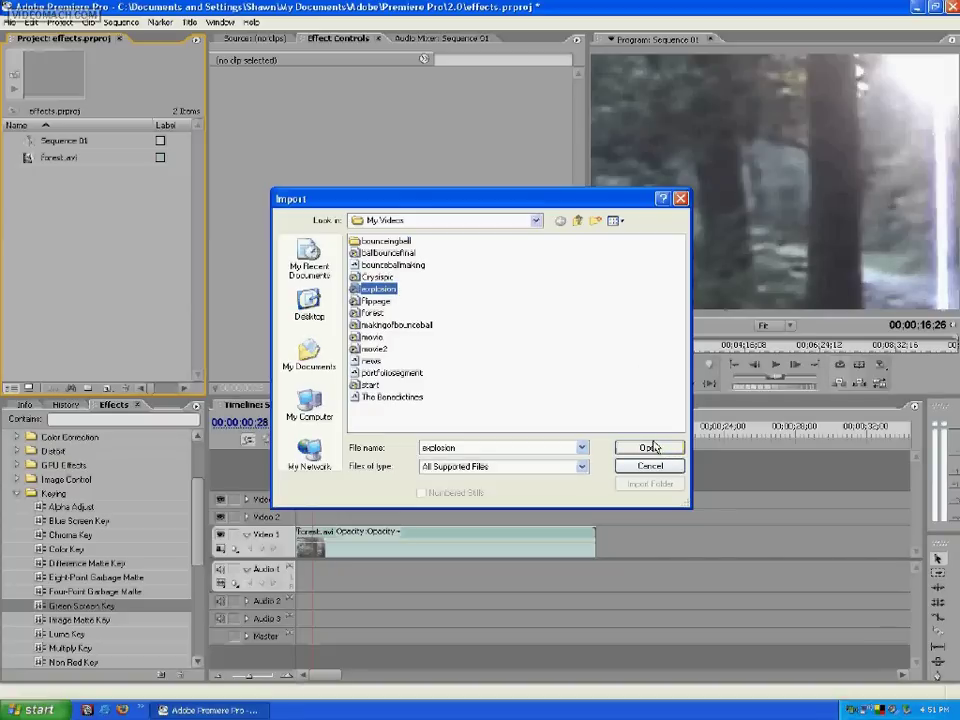
pyautogui.click(650, 449)
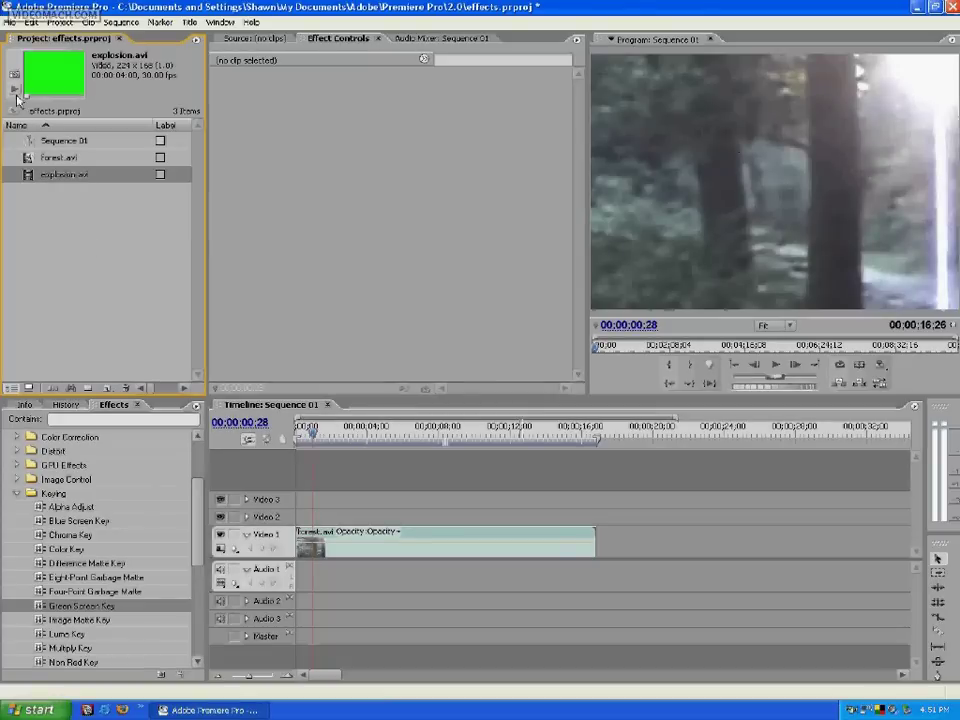
# - Place explosion.avi on Video 2 above the forest clip and preview it
pyautogui.click(15, 89)
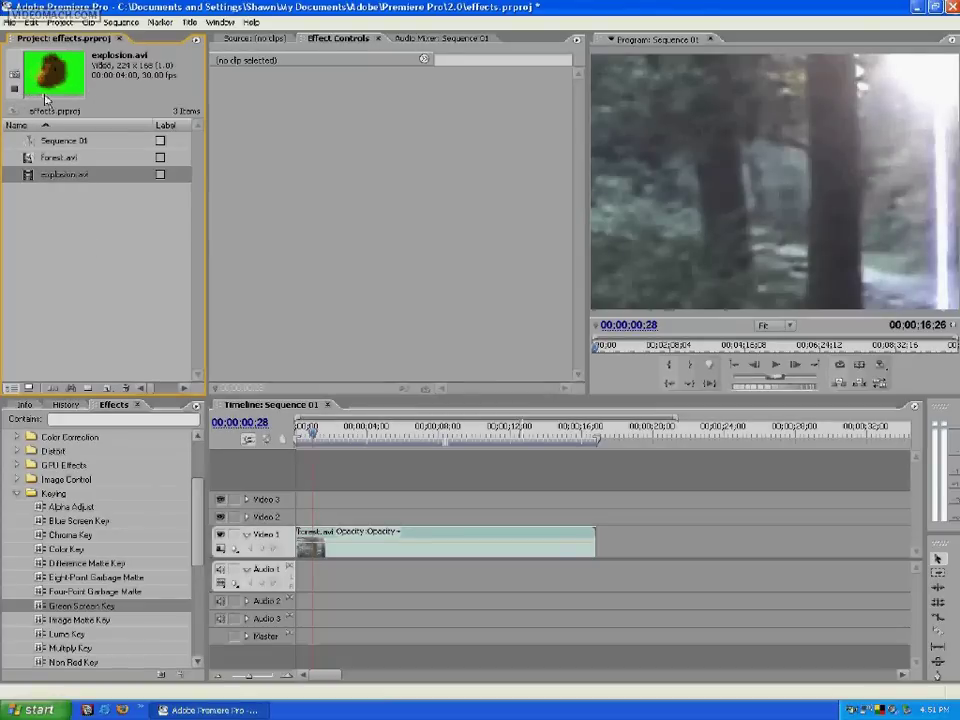
pyautogui.rightClick(72, 175)
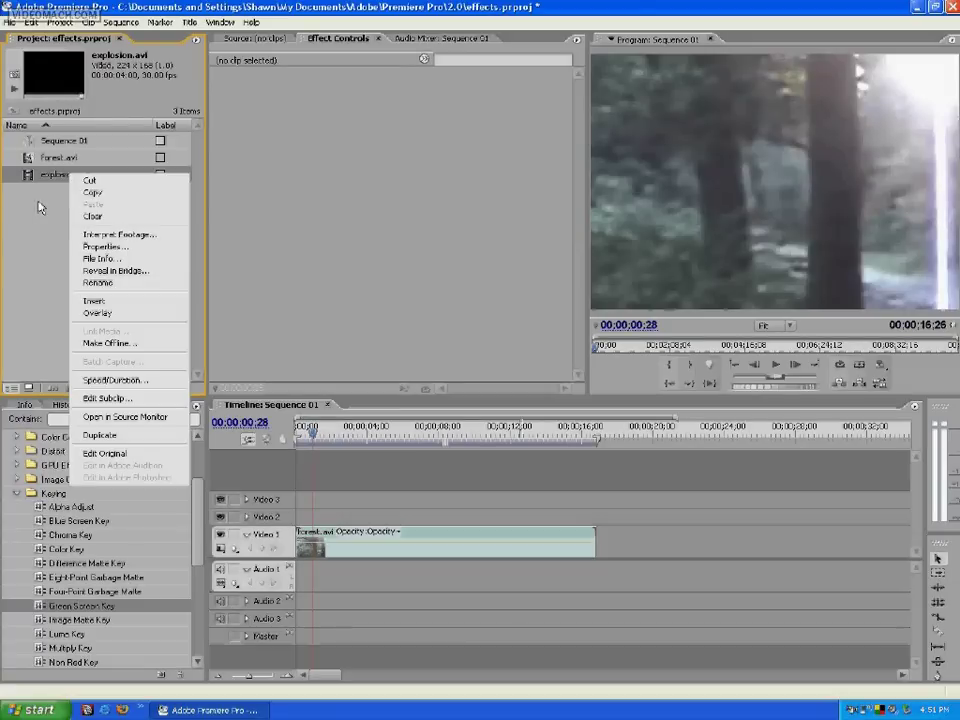
pyautogui.click(62, 176)
pyautogui.moveTo(72, 180); pyautogui.dragTo(315, 519)
pyautogui.moveTo(308, 431)
pyautogui.mouseDown()
pyautogui.moveTo(354, 431)
pyautogui.moveTo(321, 431)
pyautogui.mouseUp()
pyautogui.moveTo(365, 520); pyautogui.dragTo(385, 520)
pyautogui.click(326, 432)
pyautogui.moveTo(326, 432); pyautogui.dragTo(340, 436)
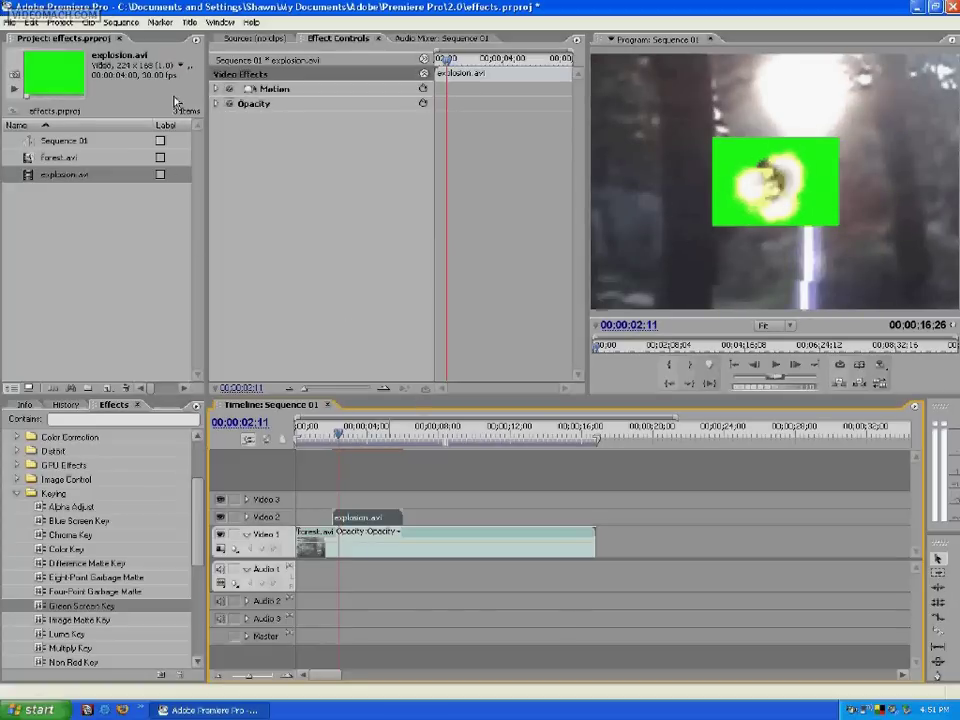
# - Scale the explosion clip to about 168 and position it at 549, 380
pyautogui.click(214, 91)
pyautogui.moveTo(336, 119); pyautogui.dragTo(413, 108)
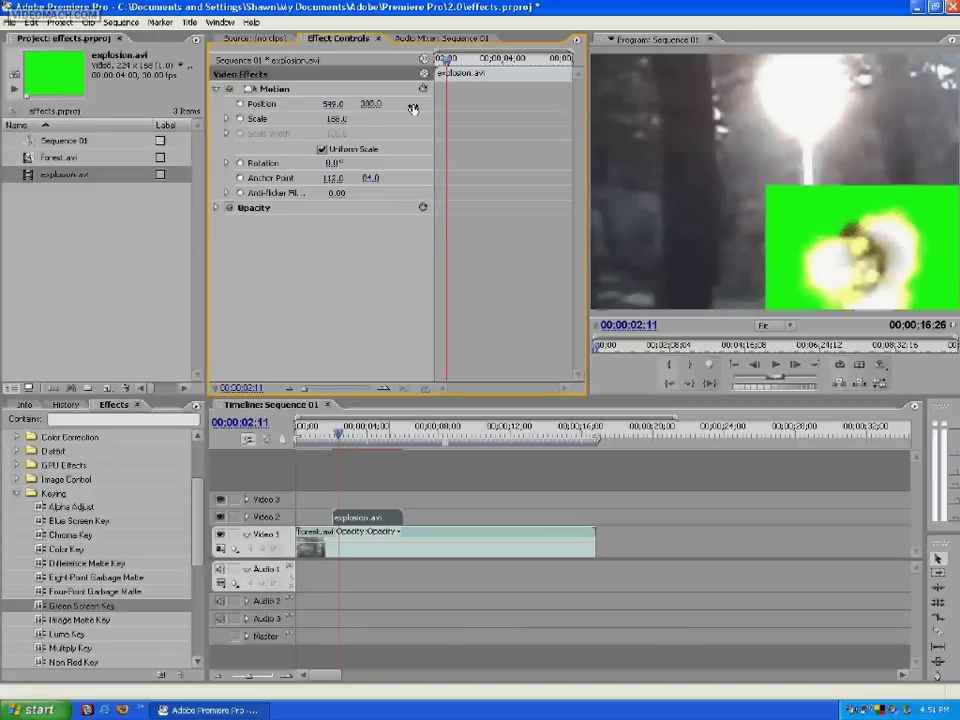
pyautogui.moveTo(315, 441)
pyautogui.mouseDown()
pyautogui.moveTo(401, 446)
pyautogui.moveTo(322, 446)
pyautogui.mouseUp()
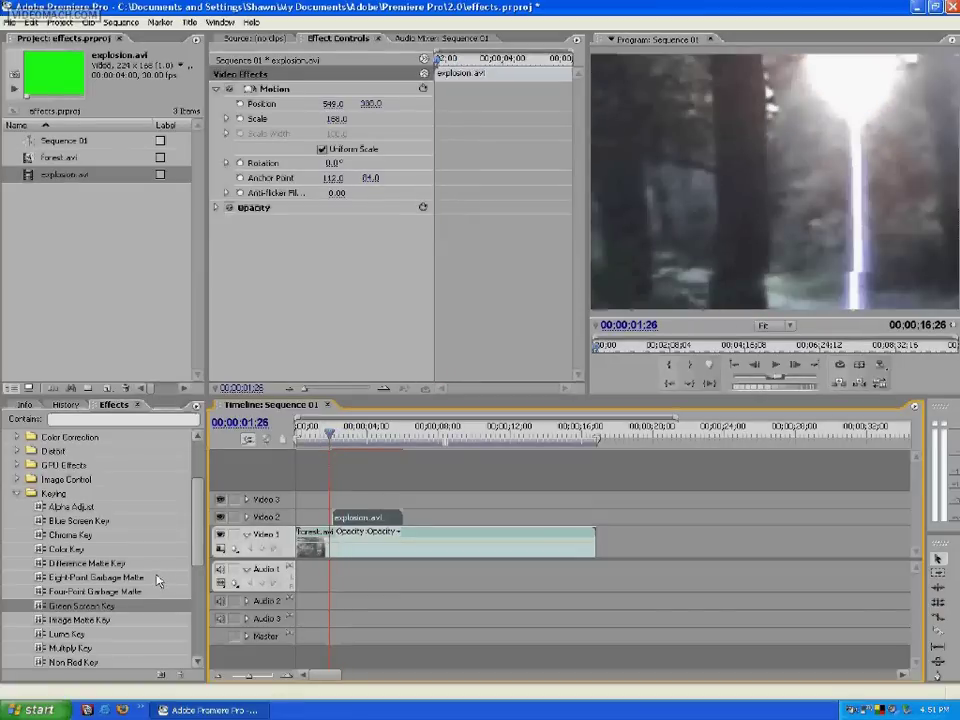
# - Apply Green Screen Key to the explosion clip on Video 2
pyautogui.click(133, 605)
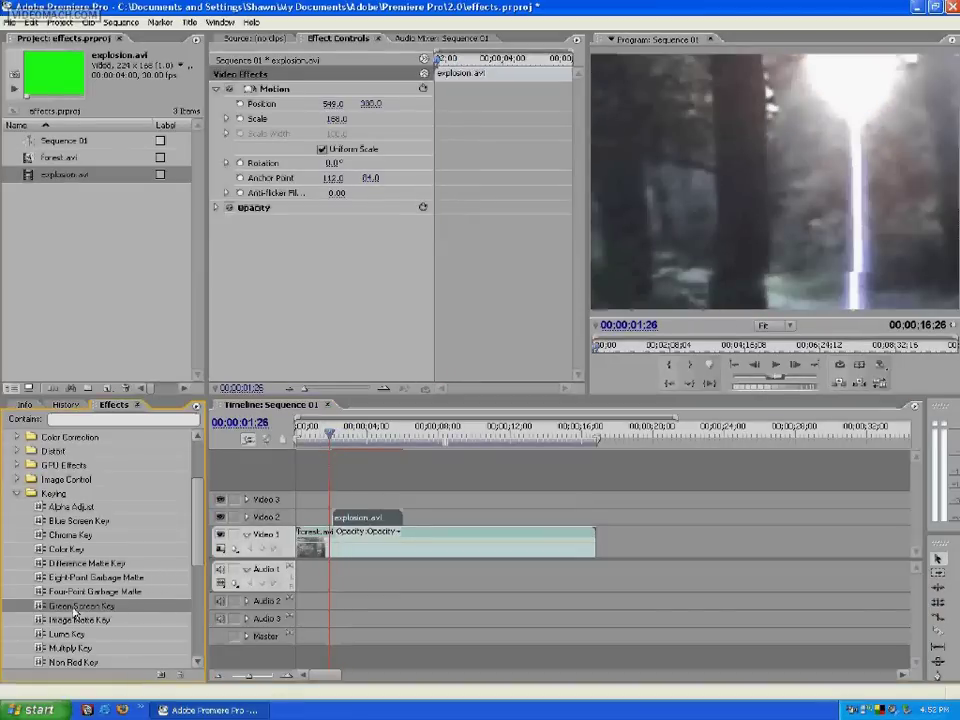
pyautogui.moveTo(88, 607); pyautogui.dragTo(380, 517)
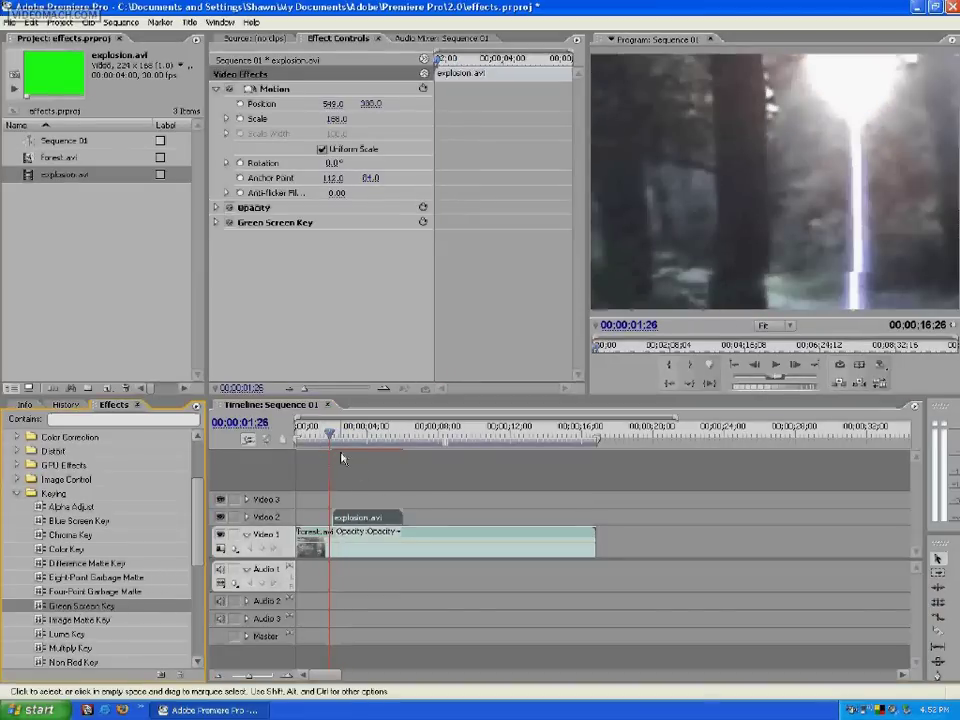
pyautogui.moveTo(328, 437); pyautogui.dragTo(350, 445)
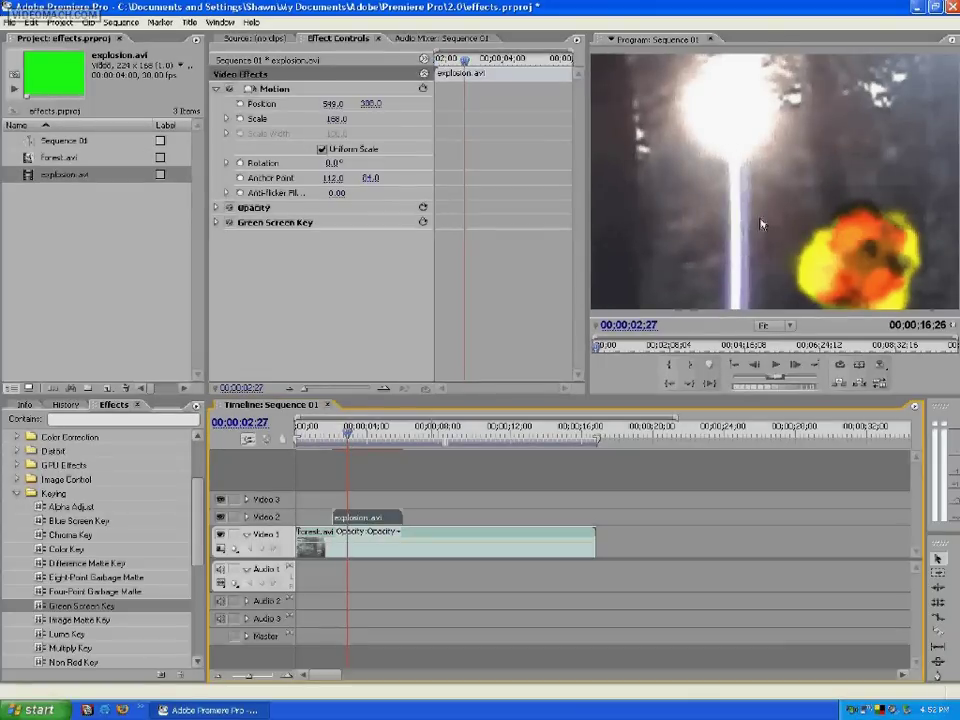
# - Lower the key's Threshold and Cutoff to 57% and play back to check it
pyautogui.click(216, 222)
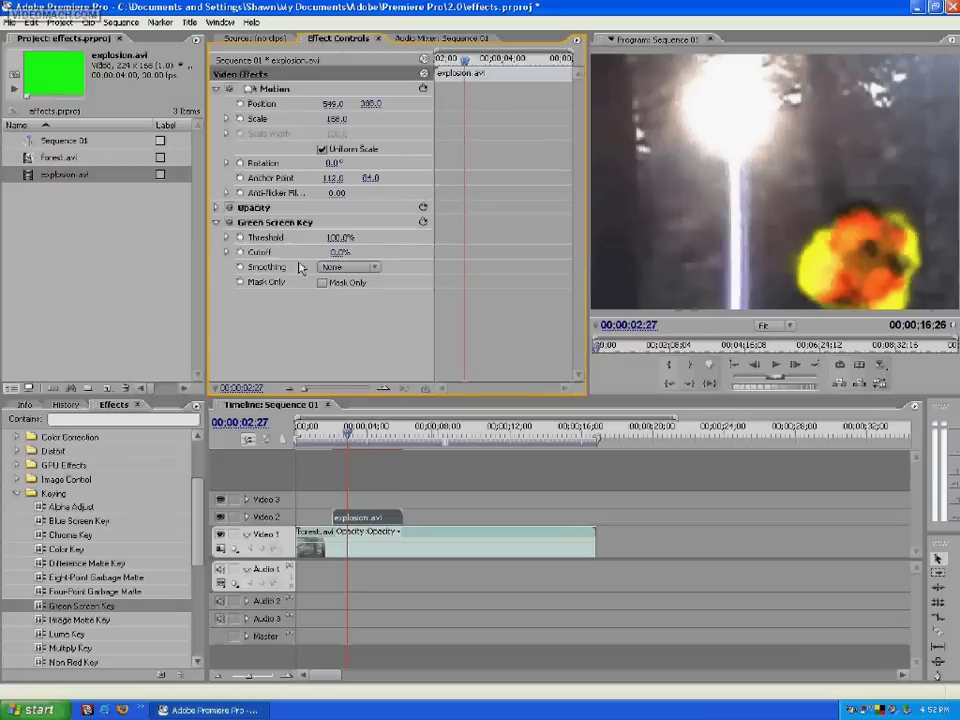
pyautogui.moveTo(338, 238)
pyautogui.mouseDown()
pyautogui.moveTo(290, 252)
pyautogui.moveTo(369, 253)
pyautogui.moveTo(321, 250)
pyautogui.moveTo(338, 243)
pyautogui.mouseUp()
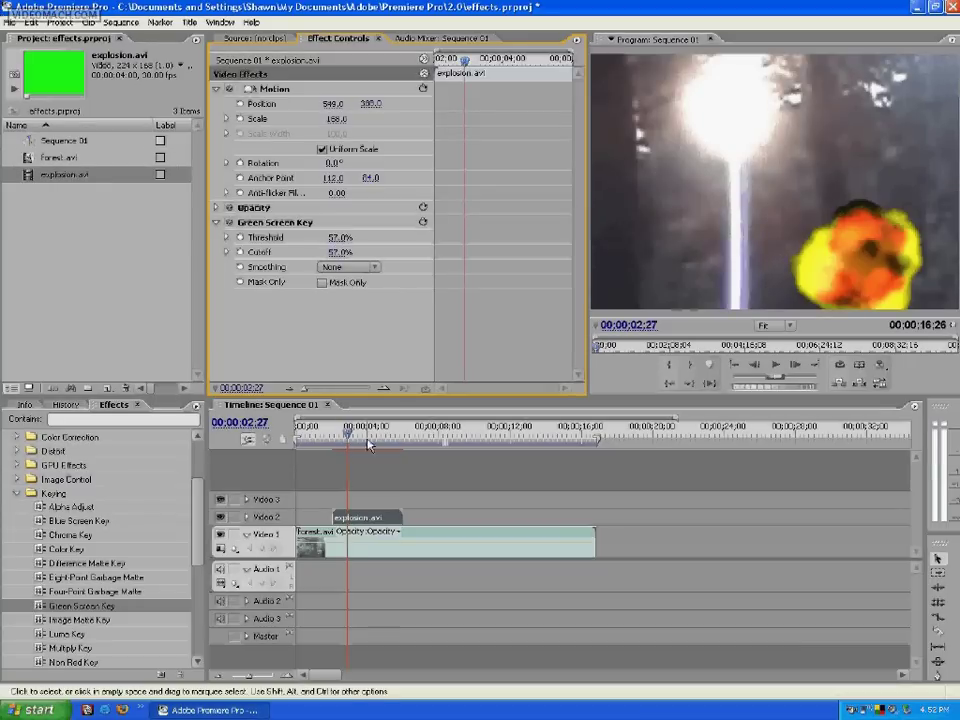
pyautogui.moveTo(348, 432)
pyautogui.mouseDown()
pyautogui.moveTo(363, 441)
pyautogui.moveTo(336, 440)
pyautogui.moveTo(392, 440)
pyautogui.moveTo(333, 455)
pyautogui.moveTo(343, 446)
pyautogui.mouseUp()
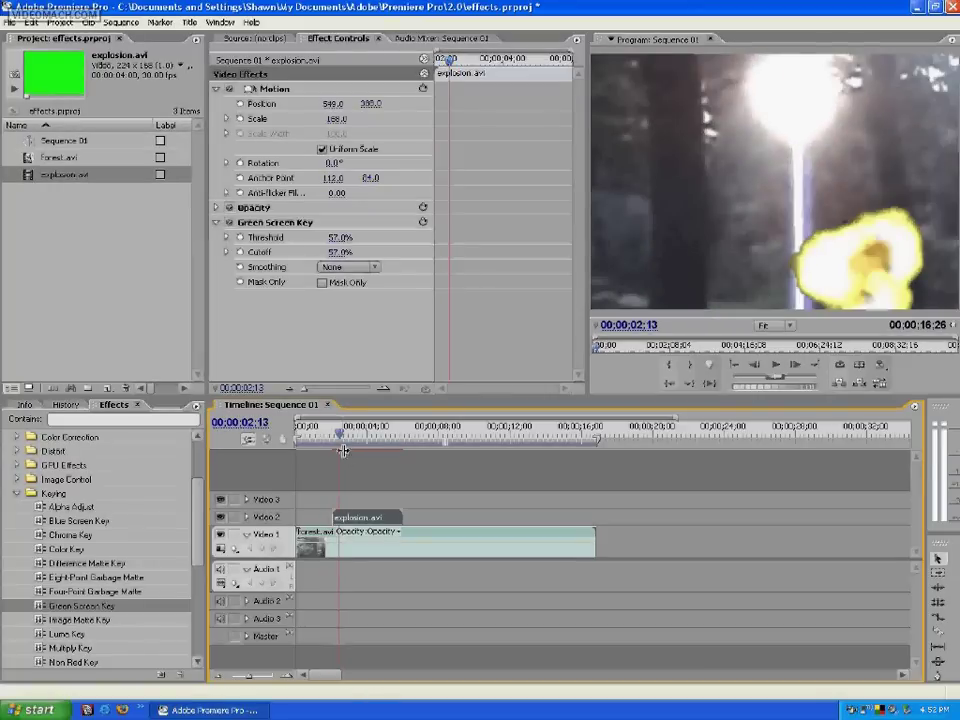
pyautogui.click(776, 364)
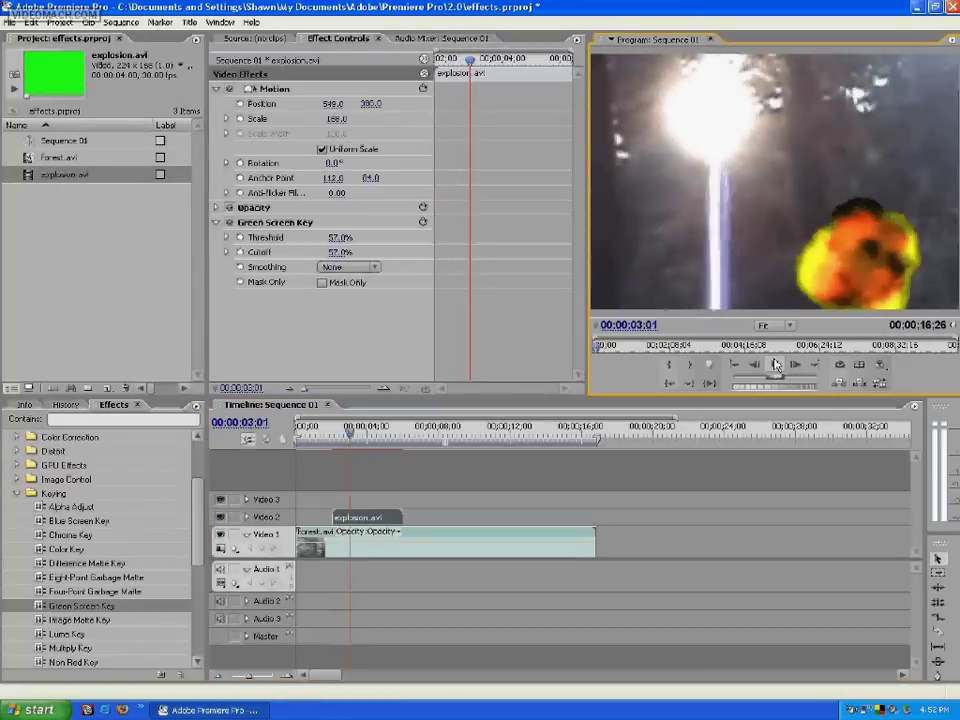
pyautogui.click(773, 364)
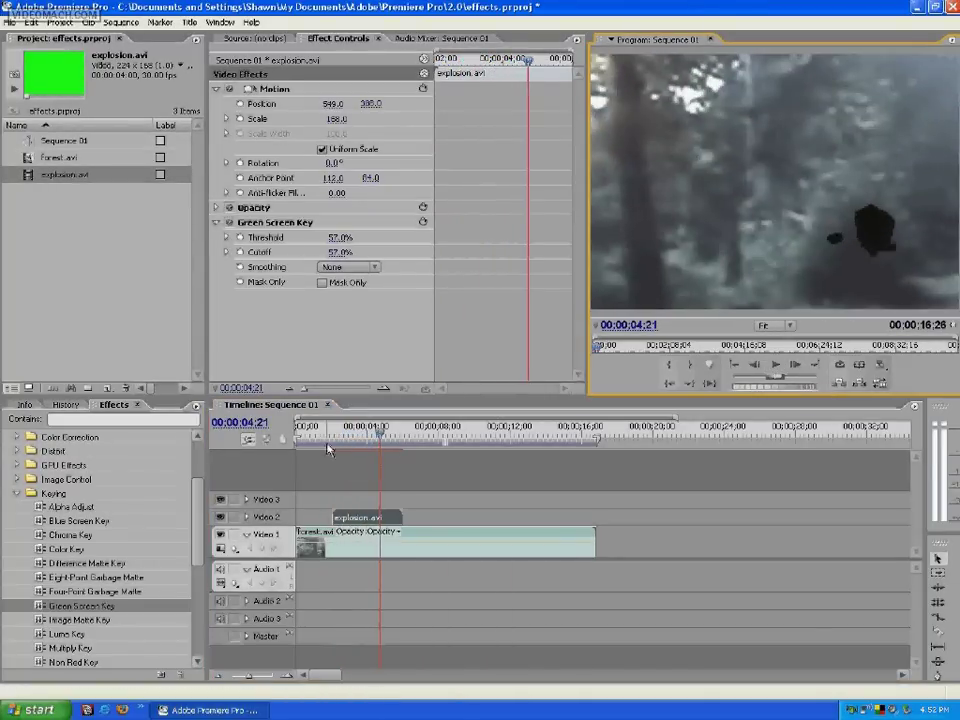
pyautogui.moveTo(330, 446); pyautogui.dragTo(336, 445)
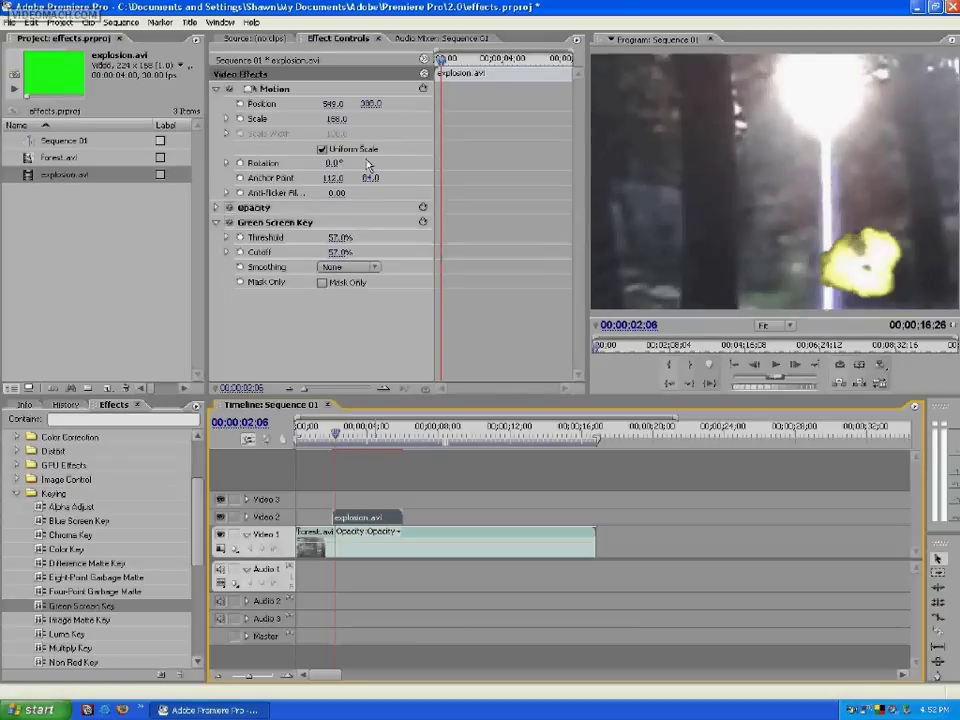
# - Keyframe the explosion's Position from 549, 386 to 108, 451 two seconds later, then play
pyautogui.click(241, 105)
pyautogui.moveTo(441, 63); pyautogui.dragTo(529, 69)
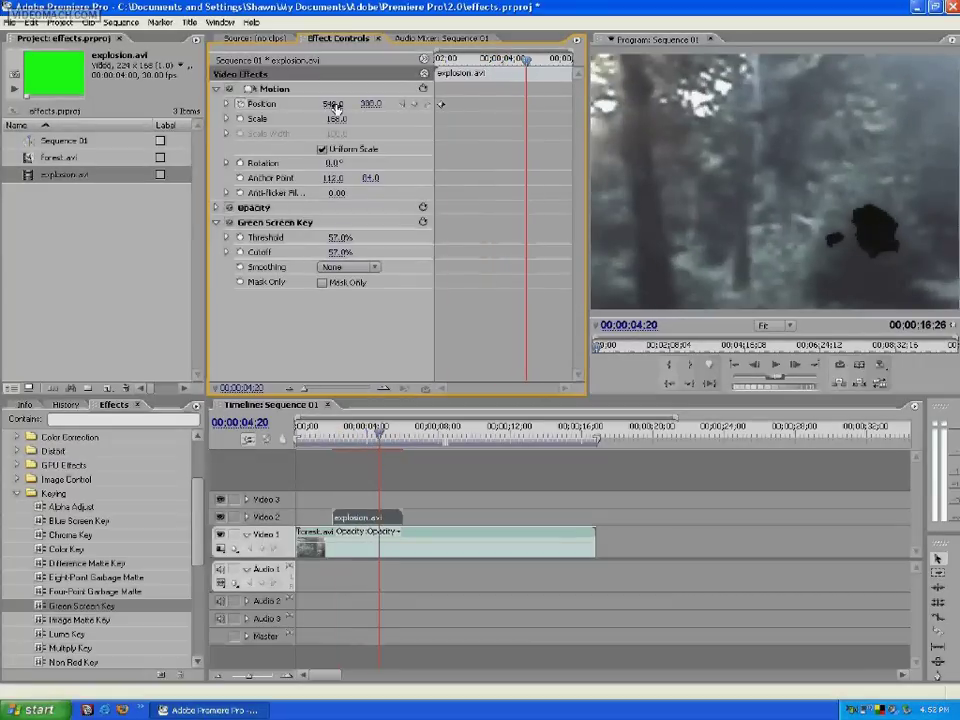
pyautogui.moveTo(336, 107); pyautogui.dragTo(311, 113)
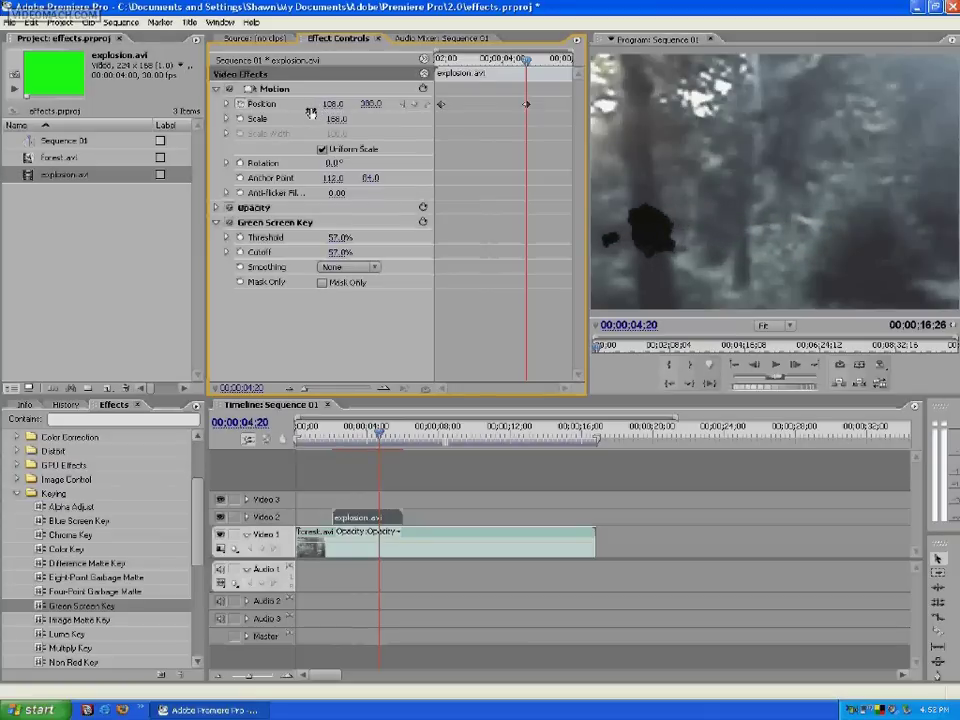
pyautogui.moveTo(378, 108); pyautogui.dragTo(376, 104)
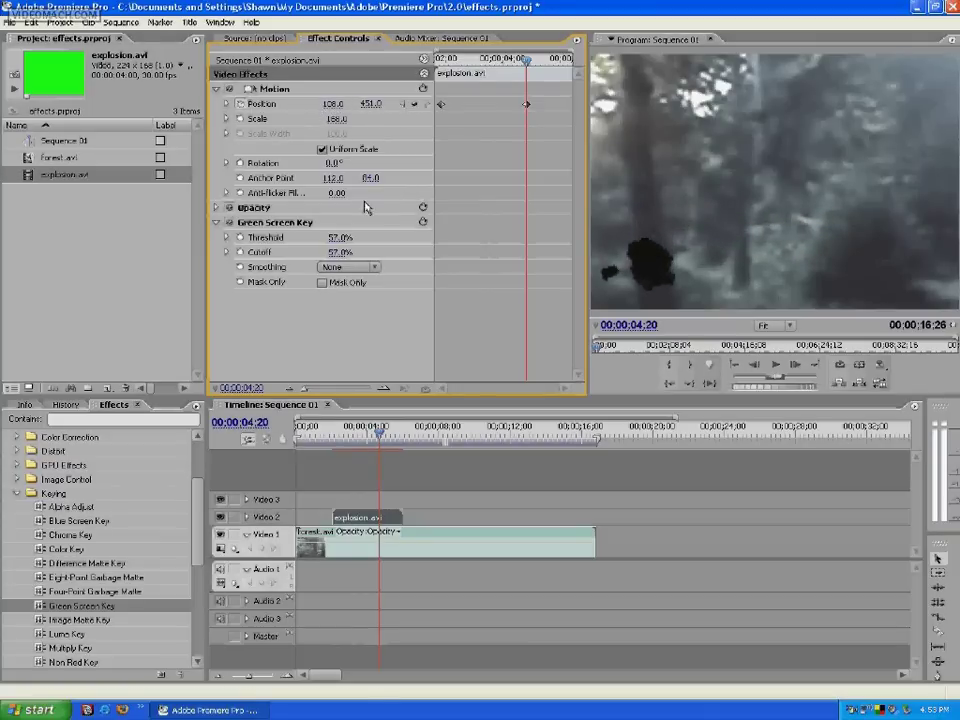
pyautogui.click(370, 440)
pyautogui.moveTo(370, 440); pyautogui.dragTo(335, 440)
pyautogui.click(777, 365)
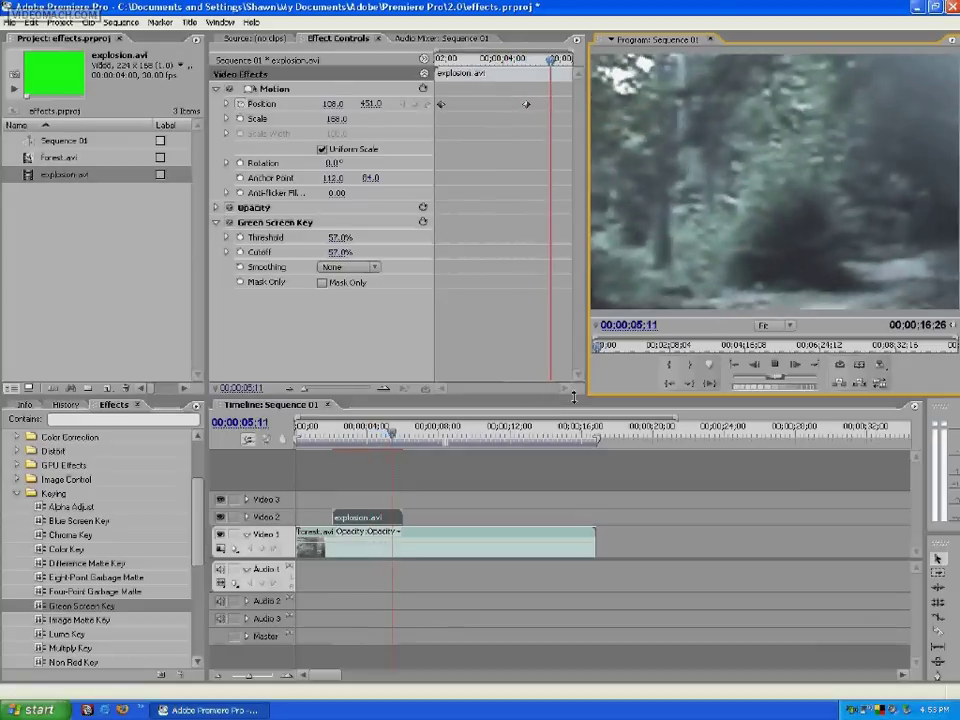
# - Drag the second Position keyframe slightly earlier and replay the animation to check it
pyautogui.click(770, 366)
pyautogui.moveTo(428, 437); pyautogui.dragTo(335, 443)
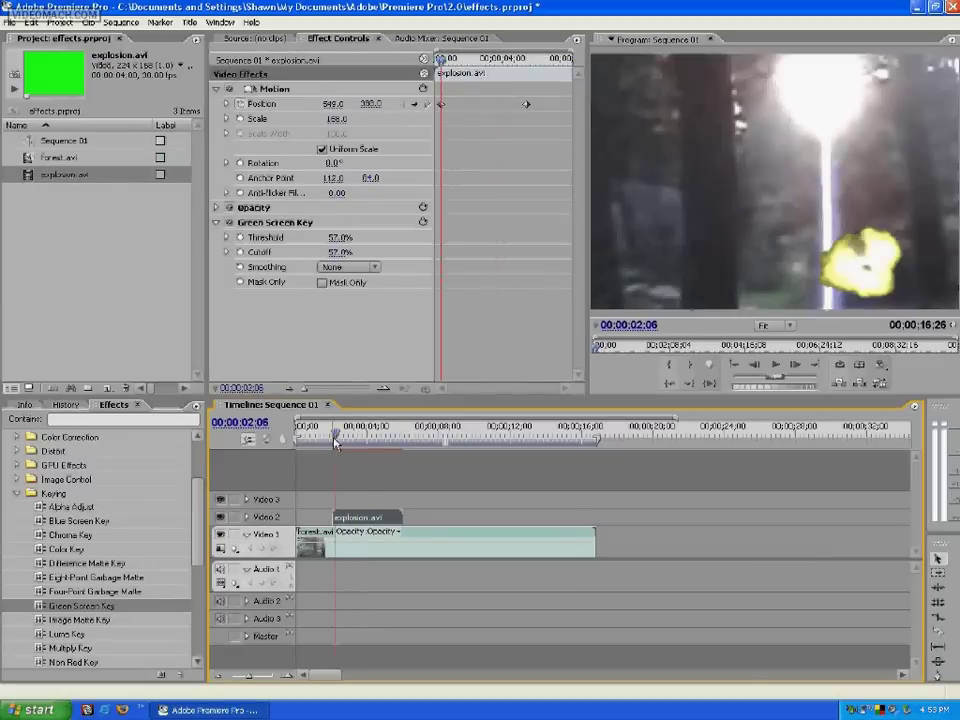
pyautogui.click(525, 104)
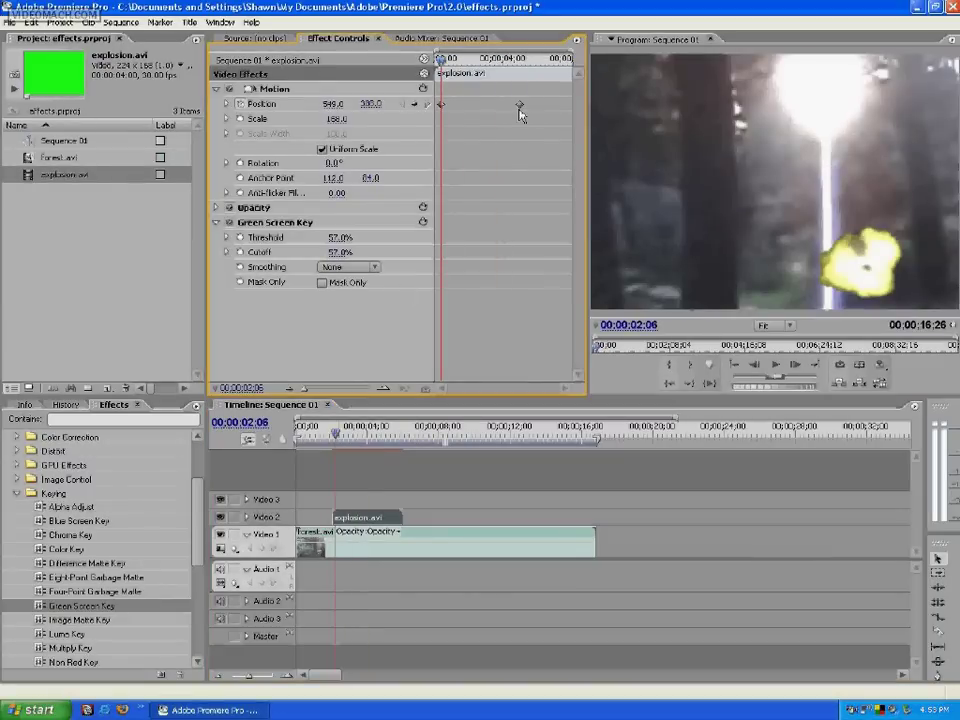
pyautogui.moveTo(337, 445)
pyautogui.mouseDown()
pyautogui.moveTo(373, 443)
pyautogui.moveTo(342, 445)
pyautogui.mouseUp()
pyautogui.click(775, 364)
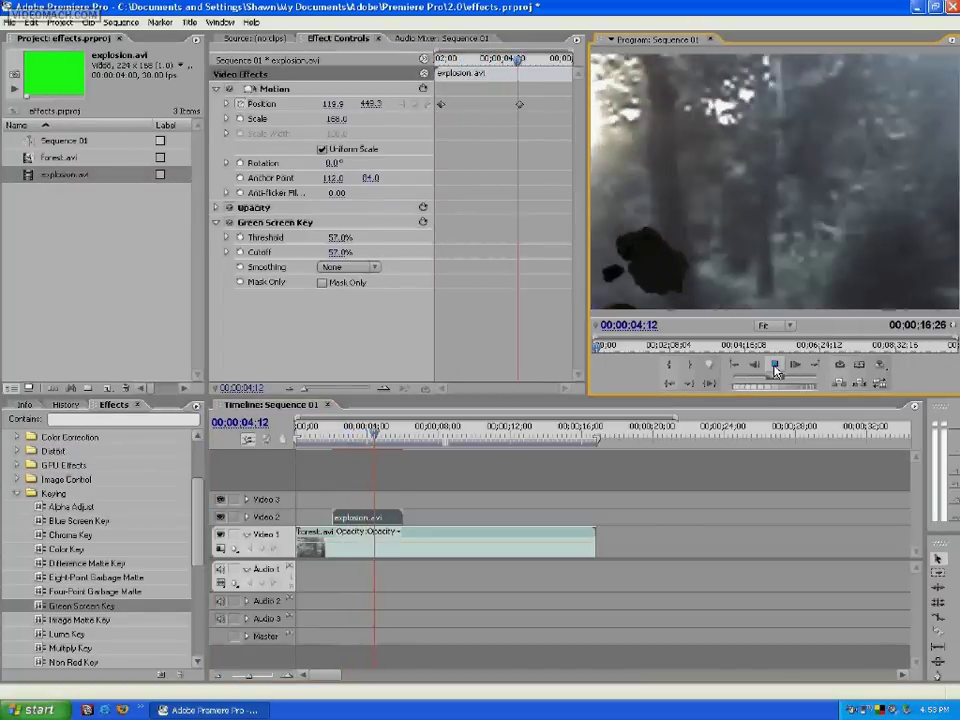
pyautogui.click(775, 369)
pyautogui.moveTo(392, 435); pyautogui.dragTo(347, 433)
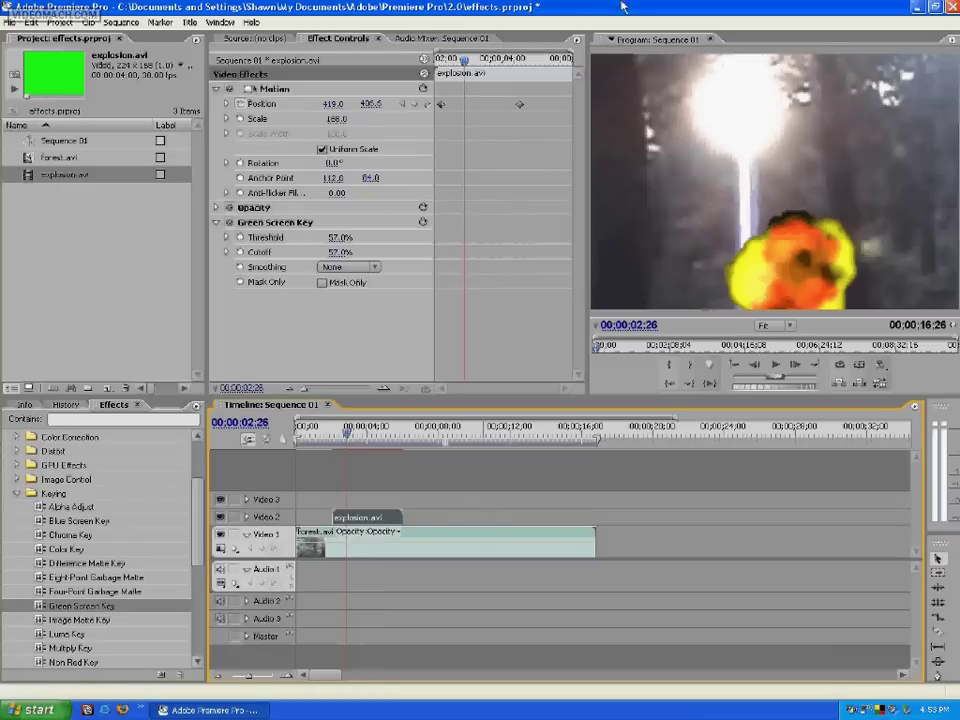
pyautogui.moveTo(342, 430)
pyautogui.mouseDown()
pyautogui.moveTo(435, 430)
pyautogui.moveTo(302, 432)
pyautogui.moveTo(371, 432)
pyautogui.moveTo(337, 432)
pyautogui.moveTo(349, 437)
pyautogui.mouseUp()
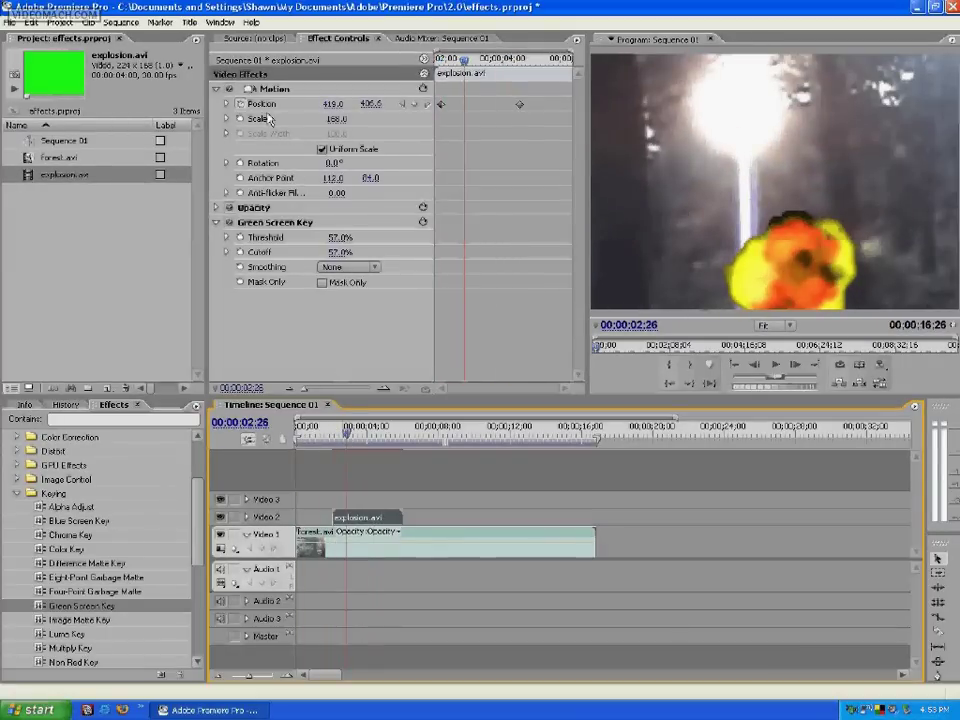
pyautogui.click(227, 104)
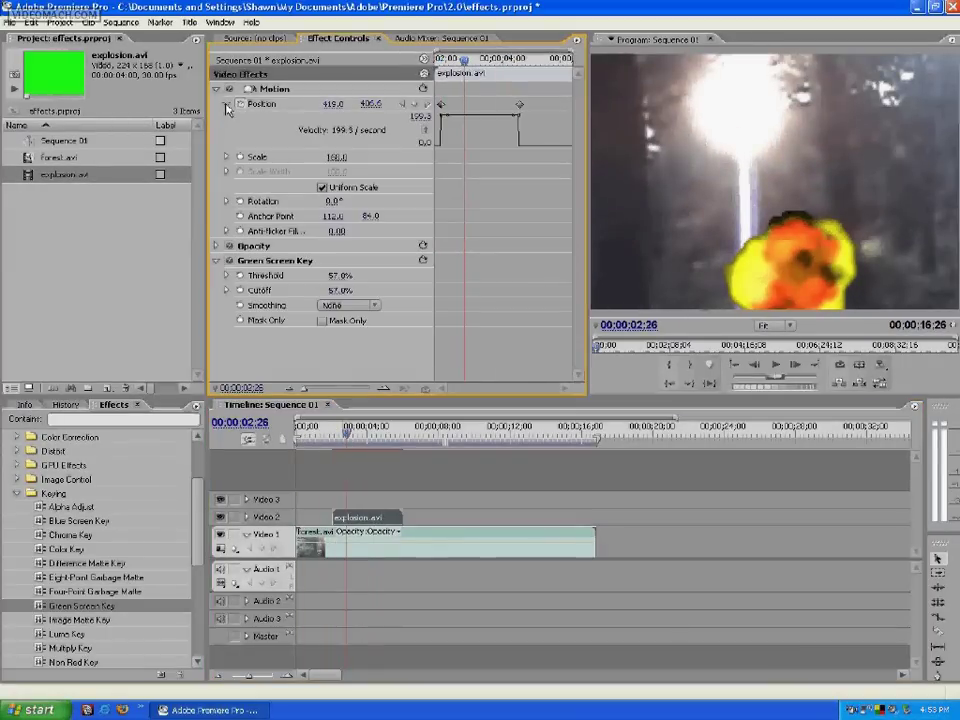
pyautogui.click(228, 104)
pyautogui.moveTo(369, 437); pyautogui.dragTo(347, 438)
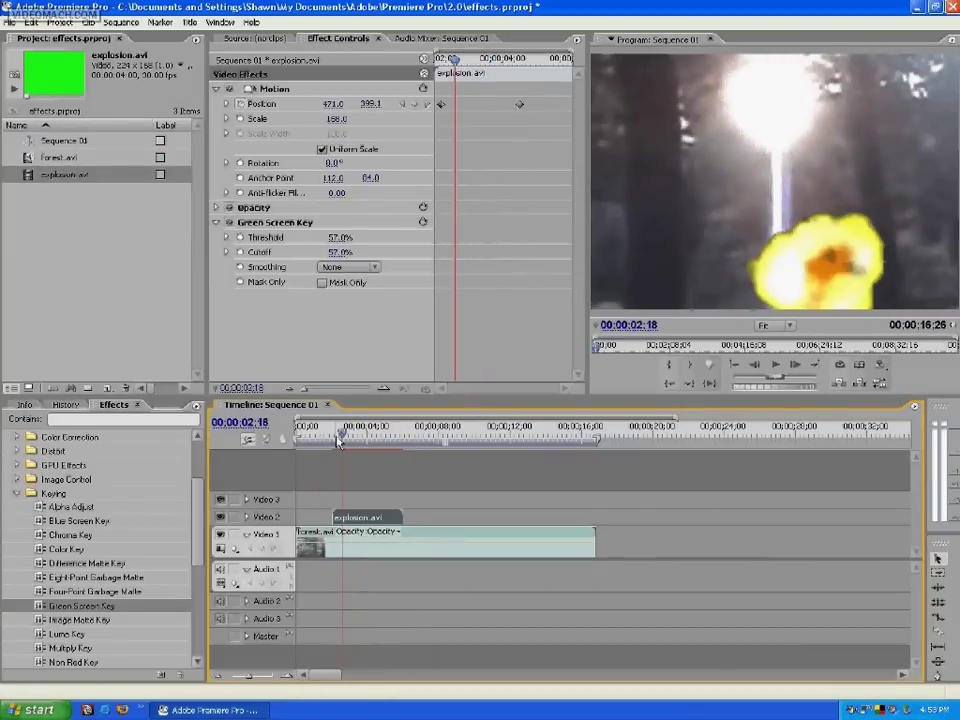
pyautogui.press('Home')
pyautogui.click(776, 366)
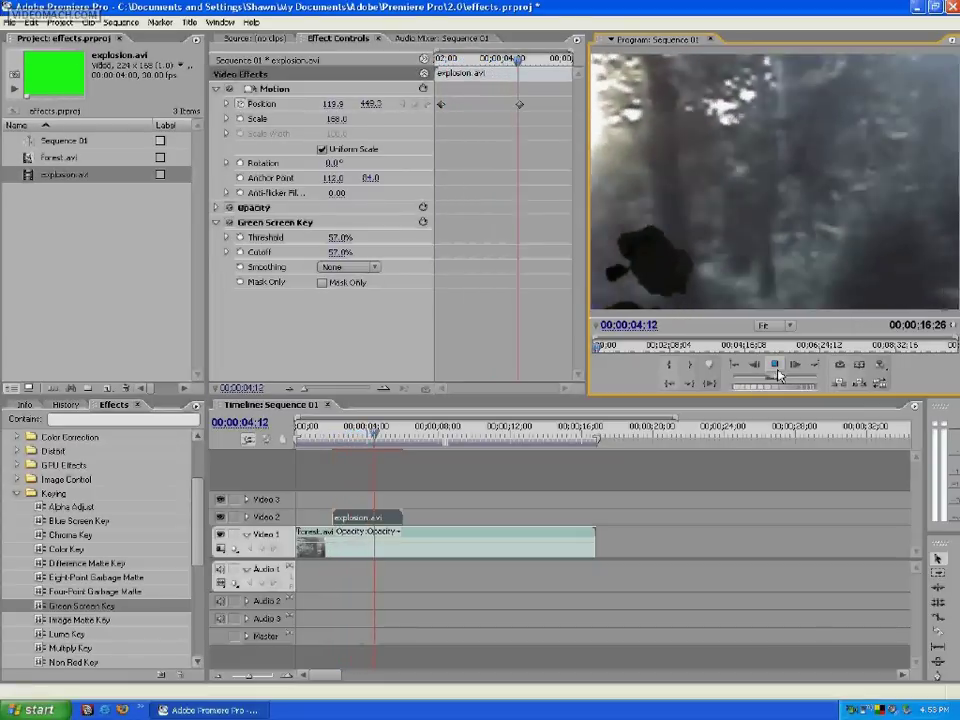
pyautogui.click(779, 373)
pyautogui.moveTo(377, 435); pyautogui.dragTo(342, 439)
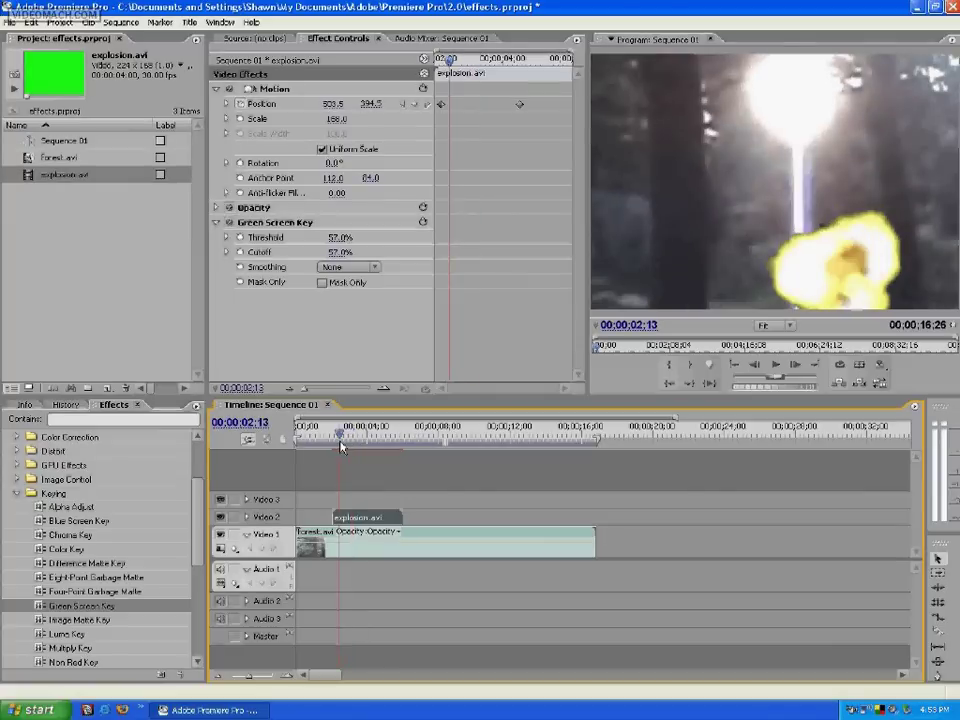
pyautogui.click(84, 521)
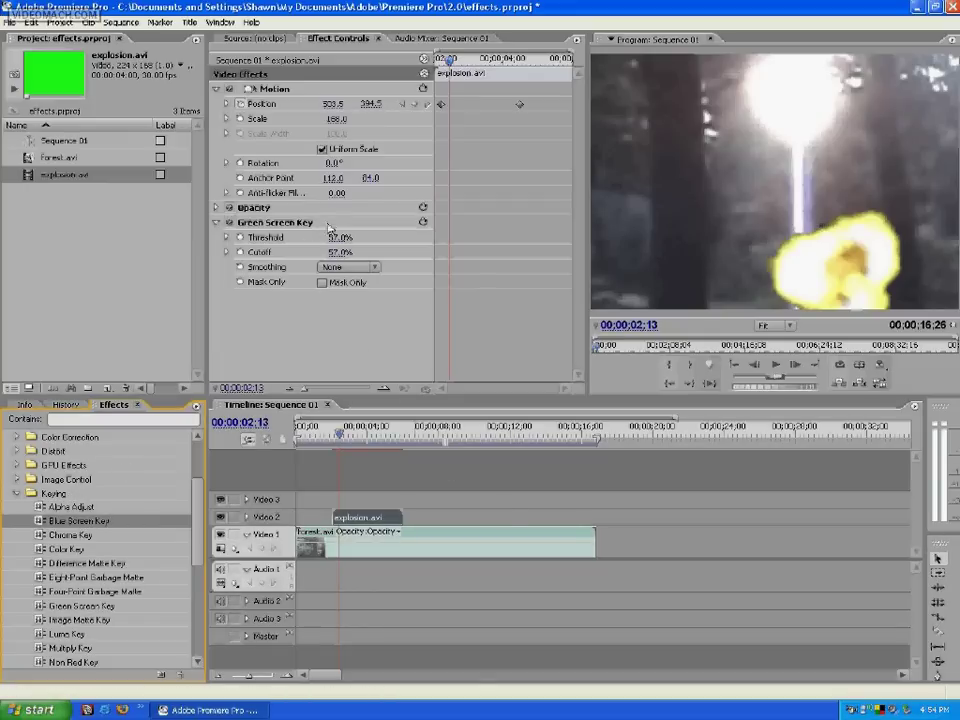
# - Try Green Screen Key Smoothing at High and Low, leaving it at None
pyautogui.click(345, 267)
pyautogui.click(340, 302)
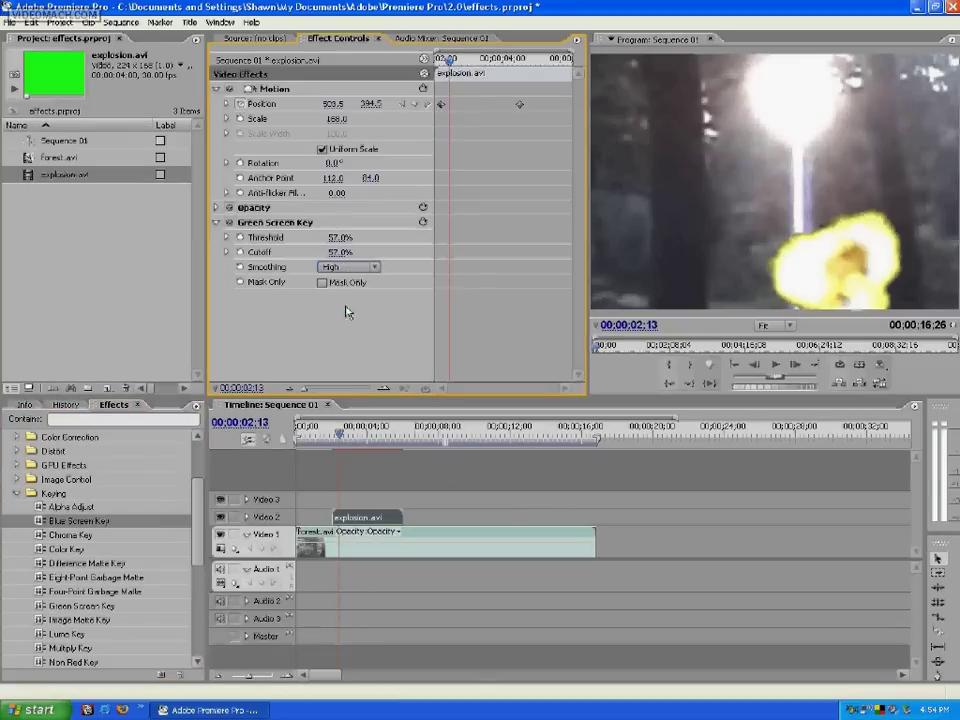
pyautogui.moveTo(340, 437)
pyautogui.mouseDown()
pyautogui.moveTo(323, 440)
pyautogui.moveTo(387, 444)
pyautogui.moveTo(321, 442)
pyautogui.moveTo(379, 441)
pyautogui.moveTo(333, 441)
pyautogui.mouseUp()
pyautogui.click(378, 272)
pyautogui.click(378, 272)
pyautogui.click(388, 276)
pyautogui.click(349, 267)
pyautogui.click(350, 289)
pyautogui.click(341, 441)
pyautogui.click(362, 267)
pyautogui.click(341, 280)
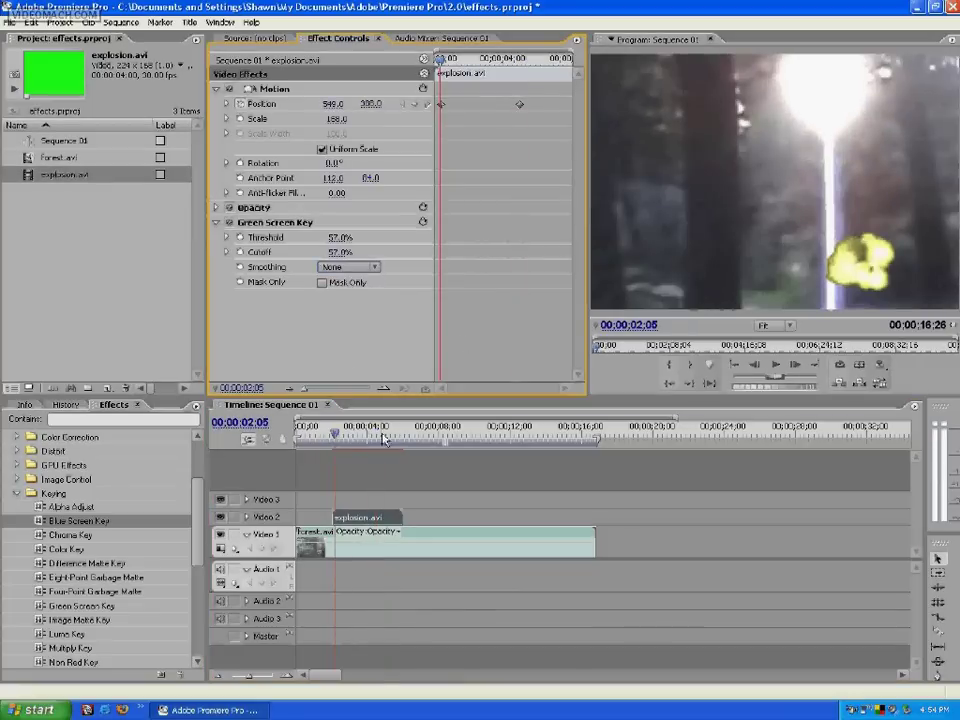
# - Set the key's Threshold to 57.3% and play the explosion to review the key
pyautogui.click(339, 237)
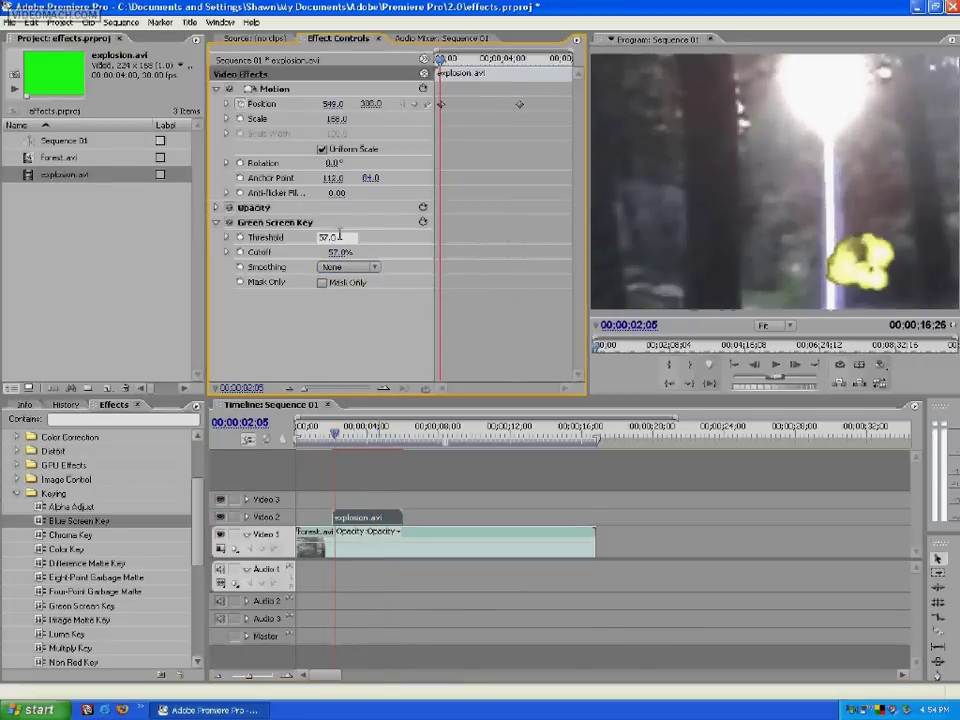
pyautogui.write('57.3')
pyautogui.press('Return')
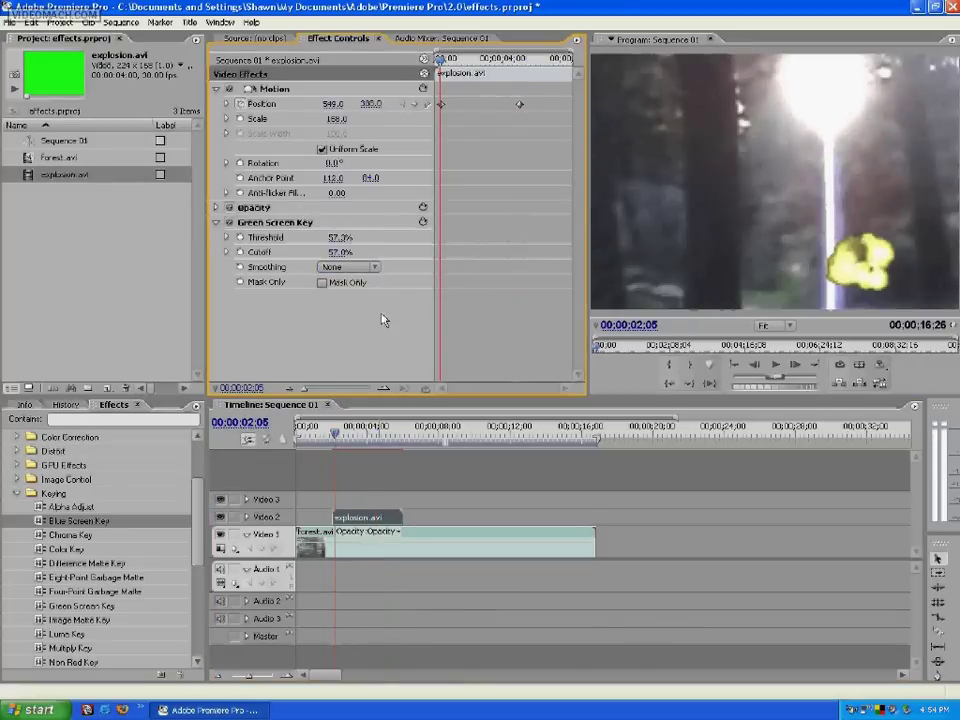
pyautogui.moveTo(345, 425)
pyautogui.mouseDown()
pyautogui.moveTo(382, 428)
pyautogui.moveTo(340, 430)
pyautogui.moveTo(349, 436)
pyautogui.mouseUp()
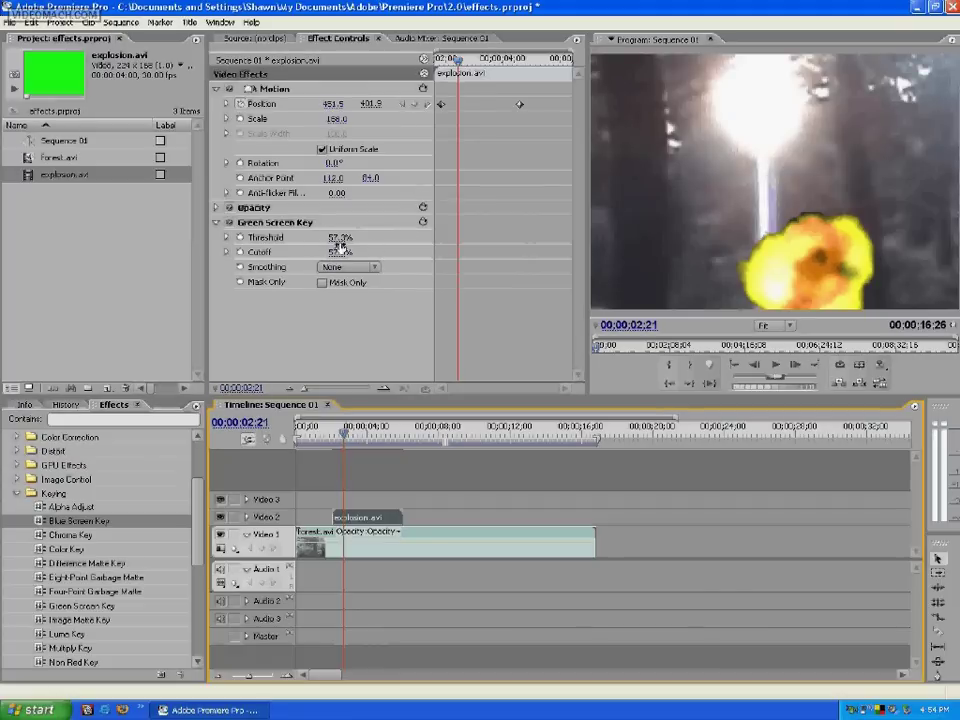
pyautogui.moveTo(318, 240)
pyautogui.mouseDown()
pyautogui.moveTo(315, 248)
pyautogui.moveTo(343, 243)
pyautogui.moveTo(318, 241)
pyautogui.mouseUp()
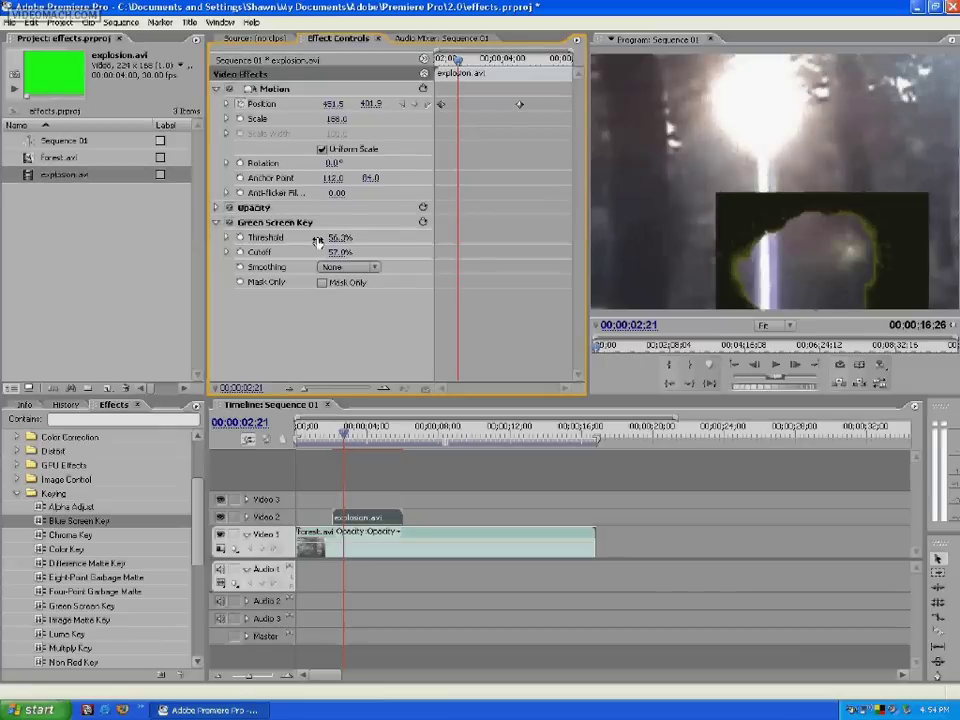
pyautogui.moveTo(343, 435)
pyautogui.mouseDown()
pyautogui.moveTo(398, 437)
pyautogui.moveTo(352, 436)
pyautogui.moveTo(328, 447)
pyautogui.moveTo(336, 447)
pyautogui.mouseUp()
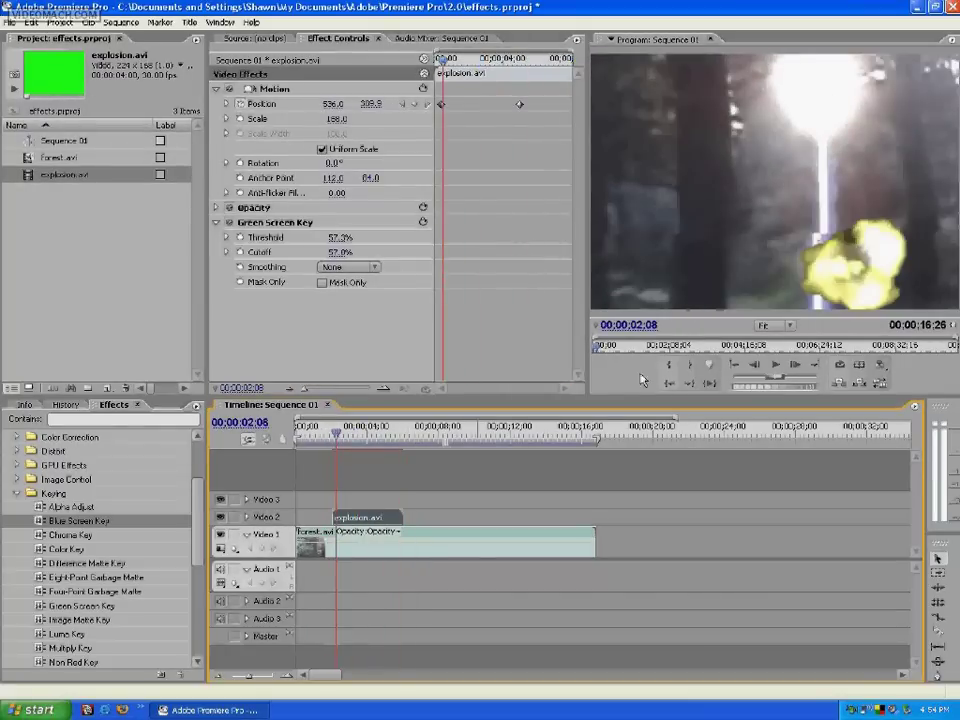
pyautogui.click(776, 366)
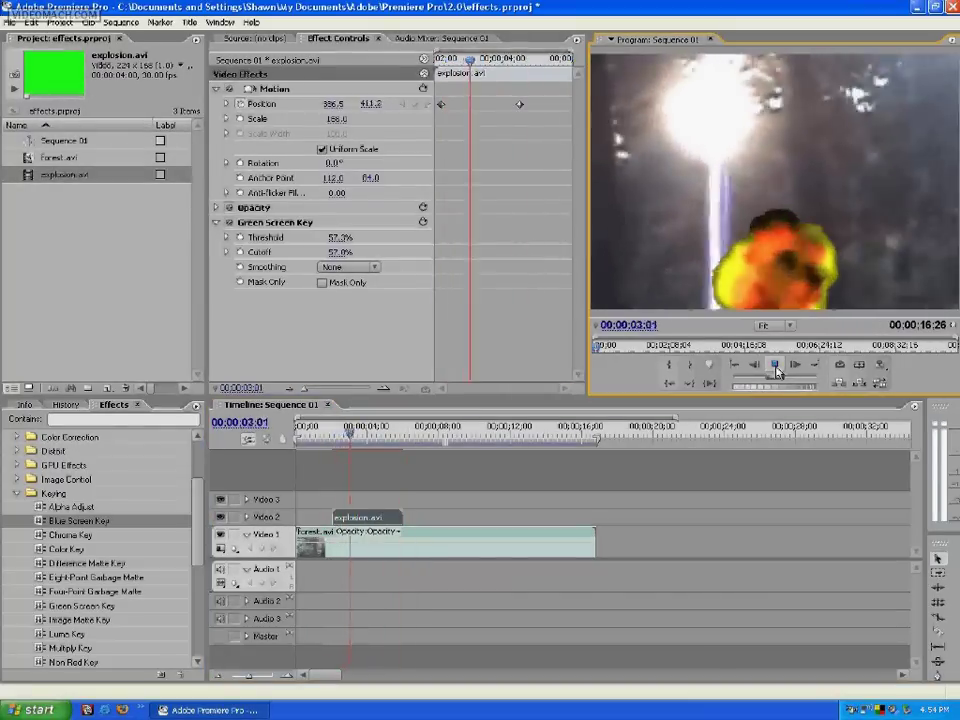
pyautogui.click(776, 366)
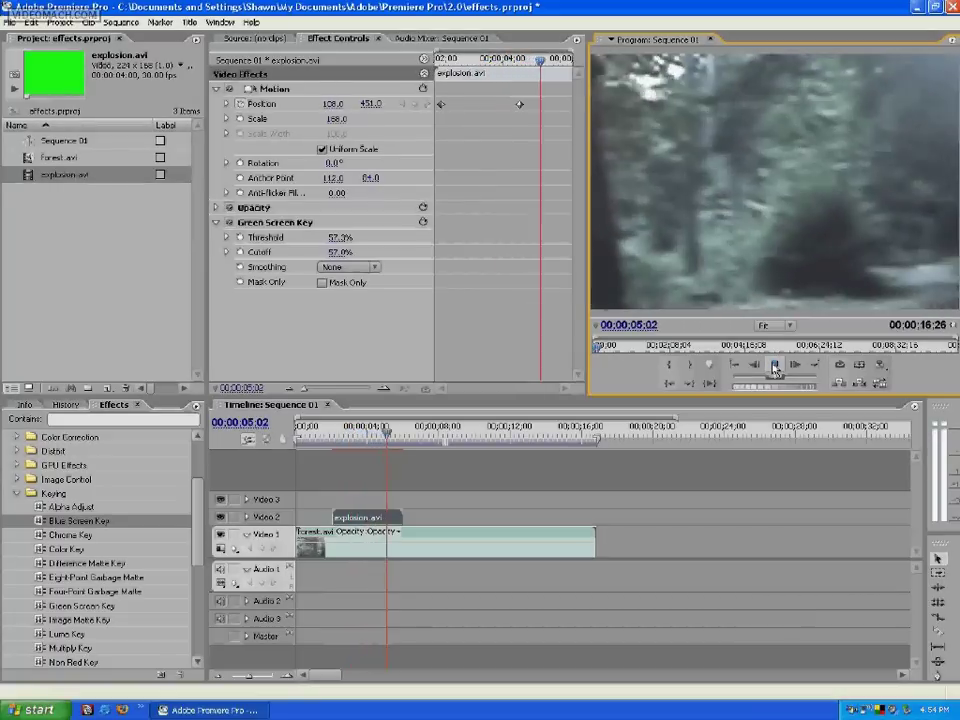
pyautogui.click(349, 447)
pyautogui.moveTo(349, 447)
pyautogui.mouseDown()
pyautogui.moveTo(376, 447)
pyautogui.moveTo(364, 447)
pyautogui.mouseUp()
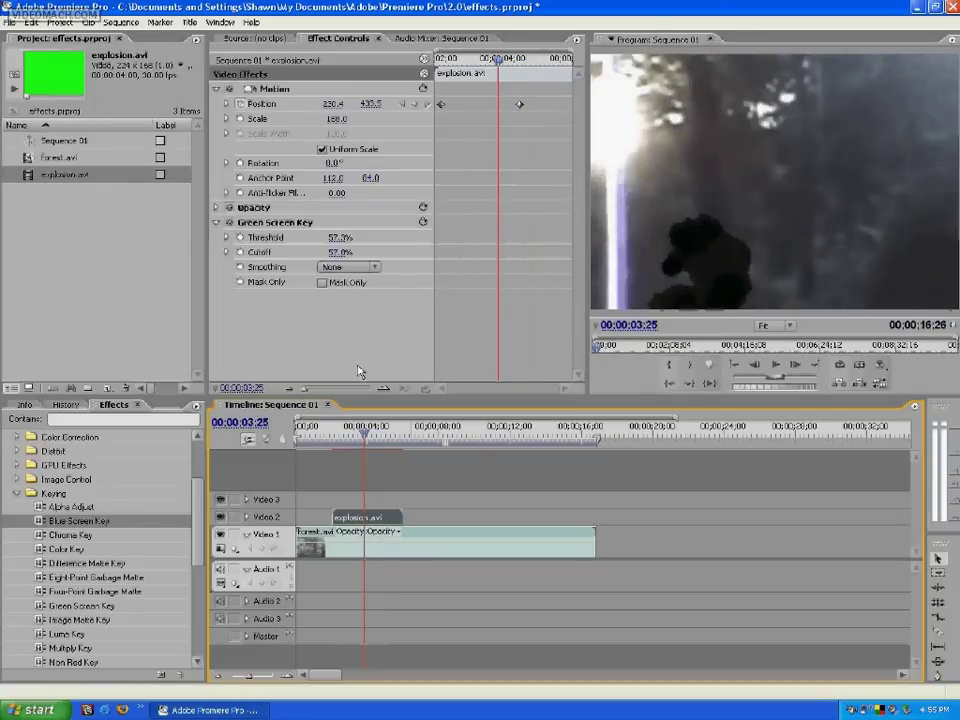